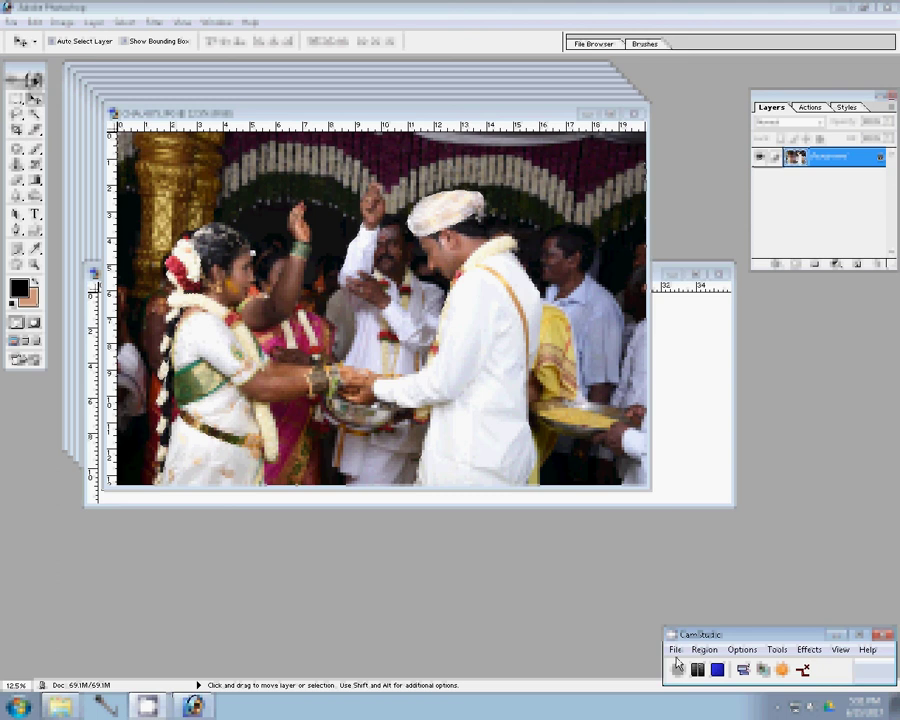
Step: Resize CHA_4375 to a 9000 width, place it bottom-right in the layout, and close the original
left_click(42, 33)
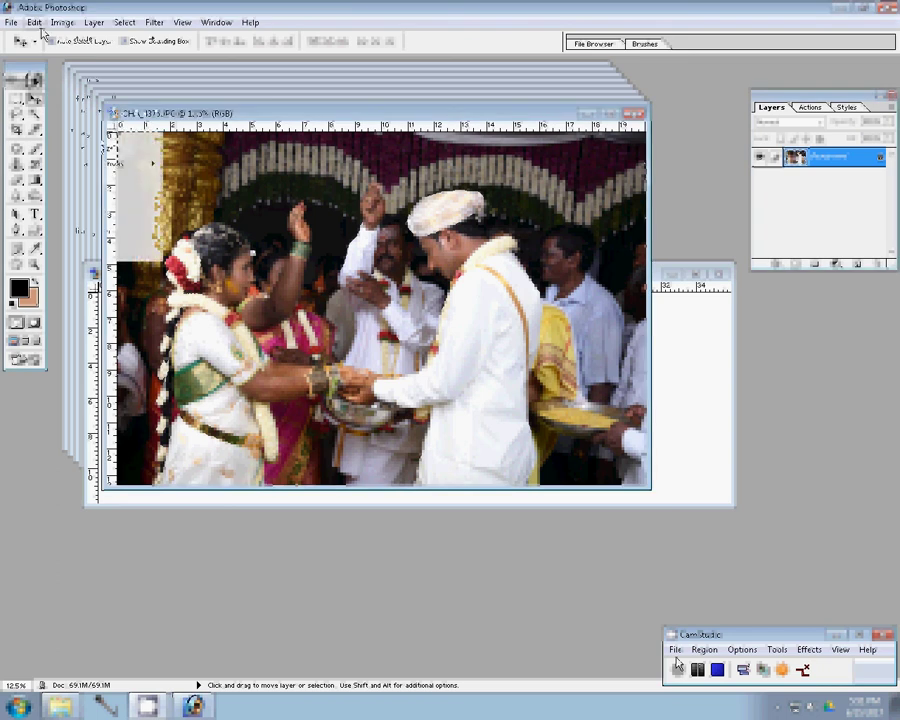
key("ctrl+alt+i")
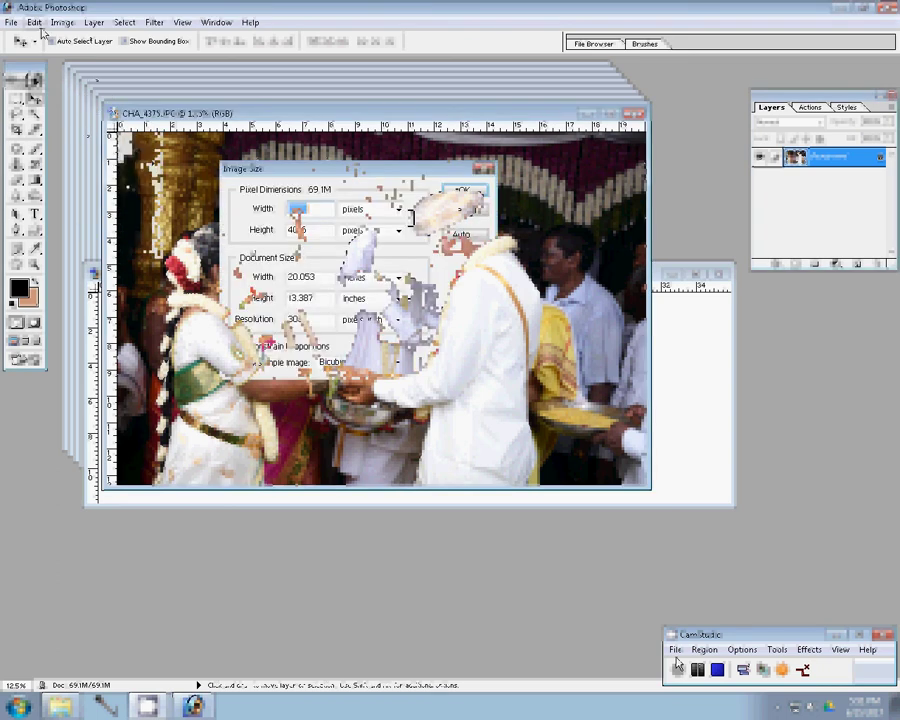
type("9000")
key("Return")
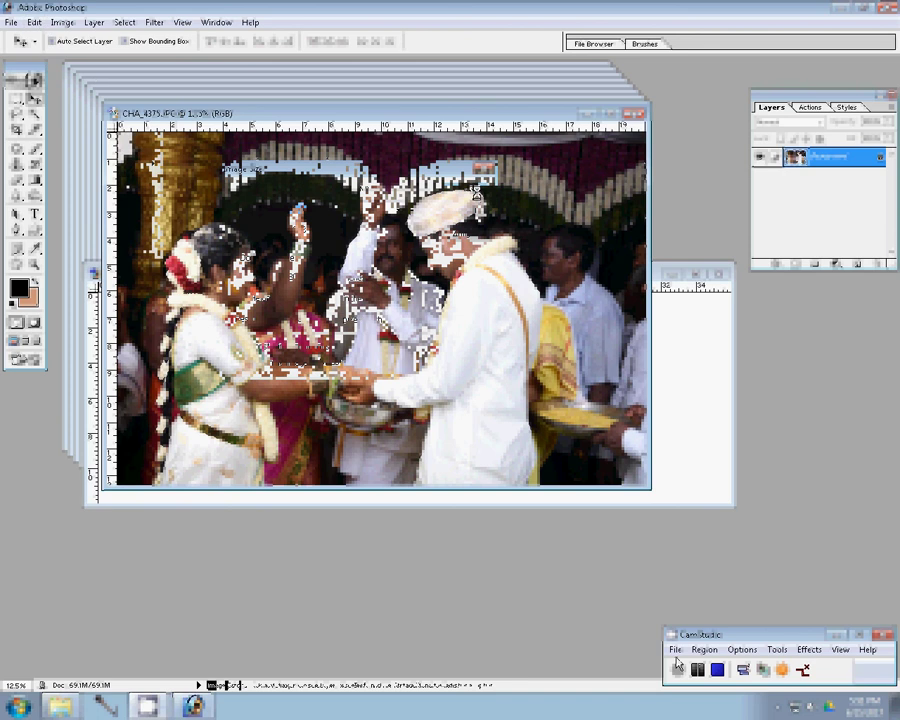
left_click(810, 107)
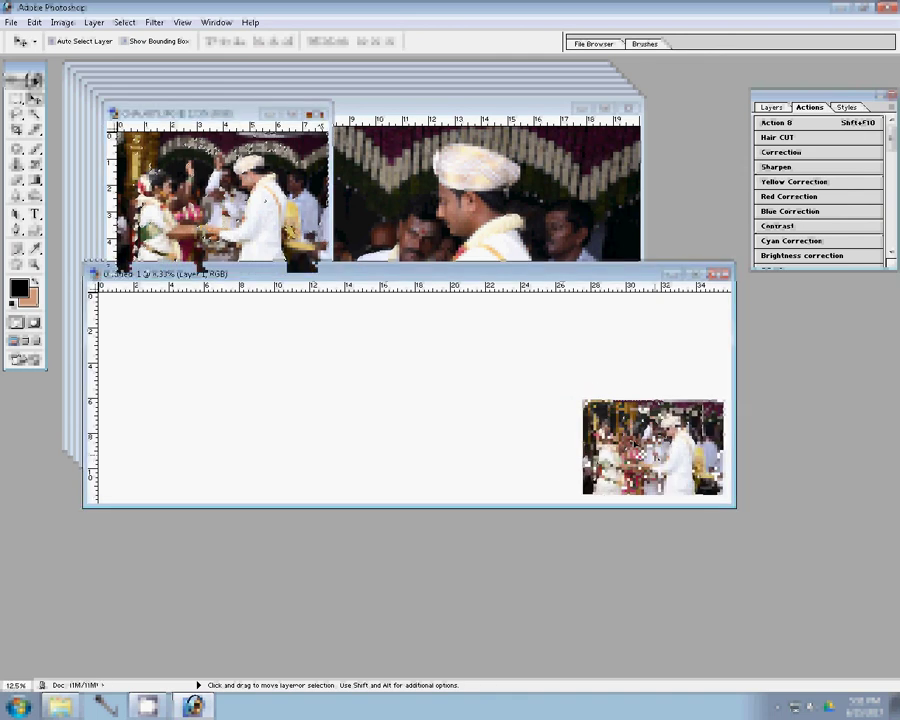
key("ctrl+w")
Step: Discard the previous source, then resize CHA_4374 and CHA_4373 for the top-right slots
key("n")
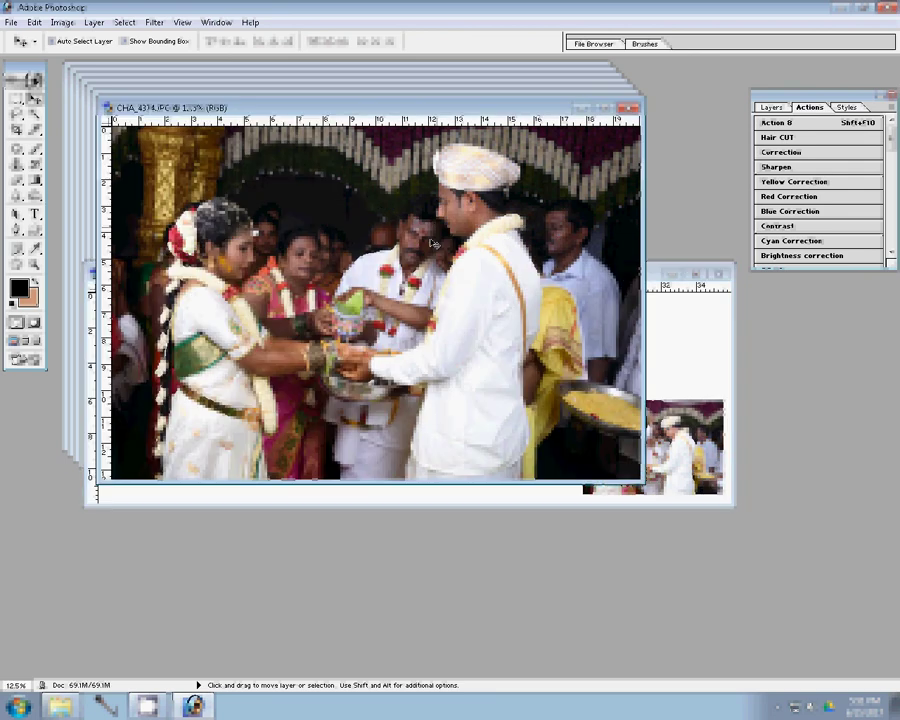
key("ctrl+alt+i")
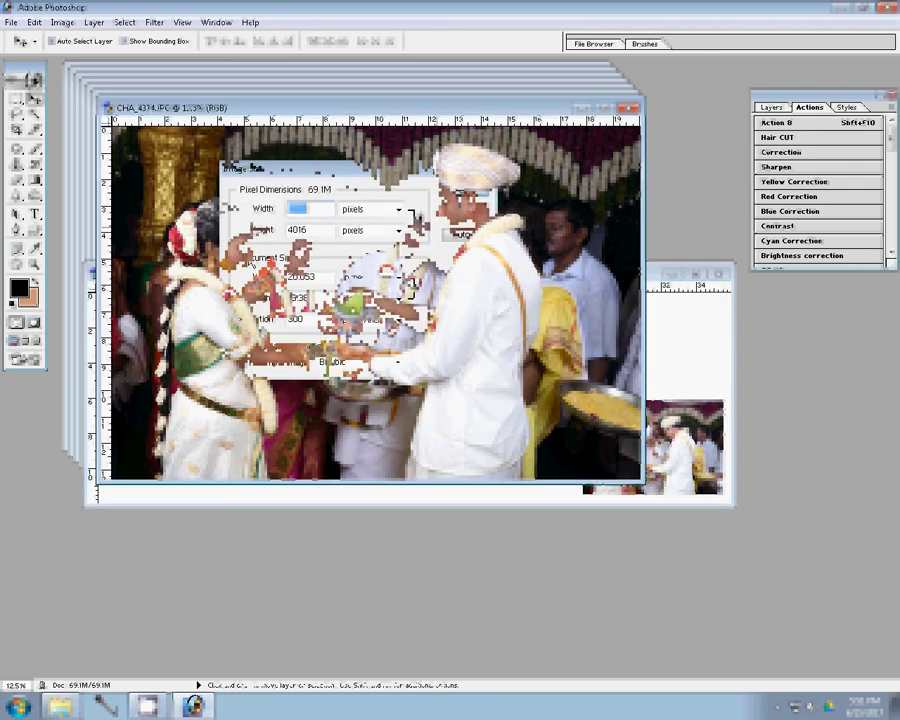
left_click(477, 199)
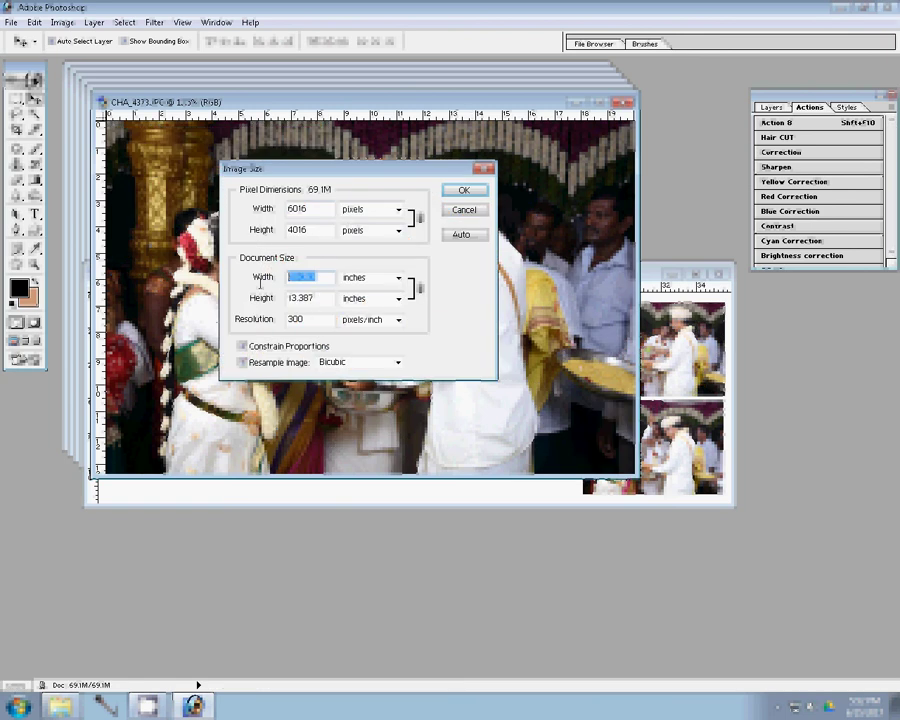
left_click(464, 191)
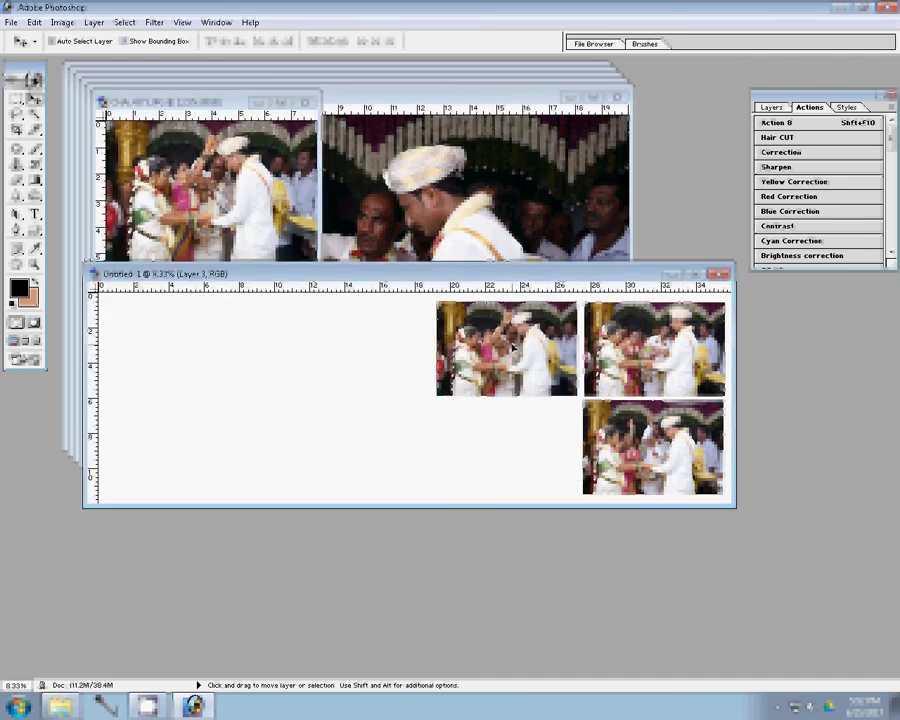
Step: Resize CHA_4372, place it in the bottom-middle slot, and close its source unsaved
key("ctrl+w")
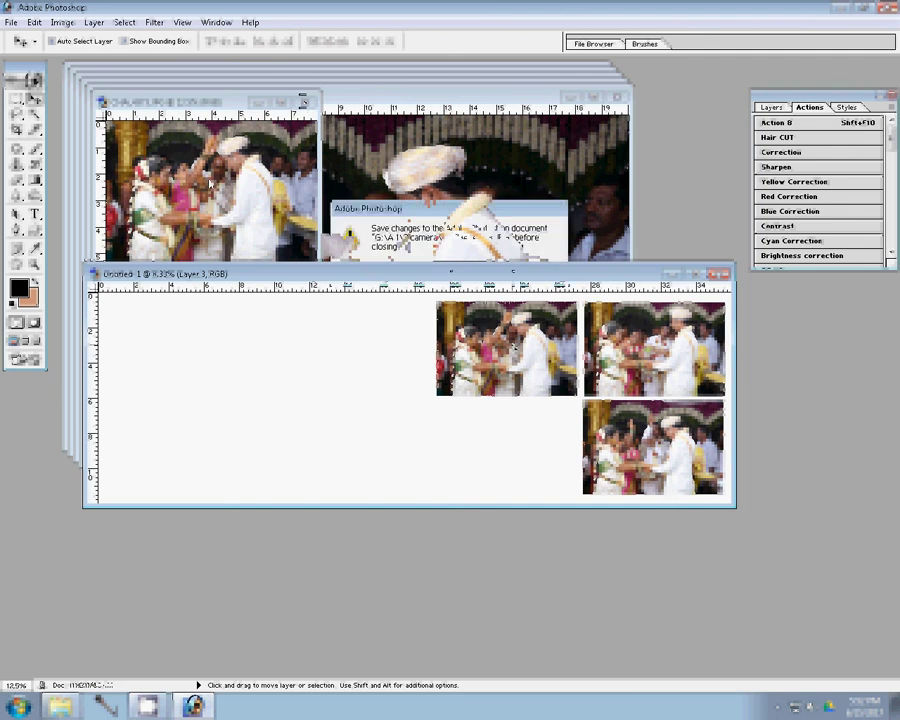
key("n")
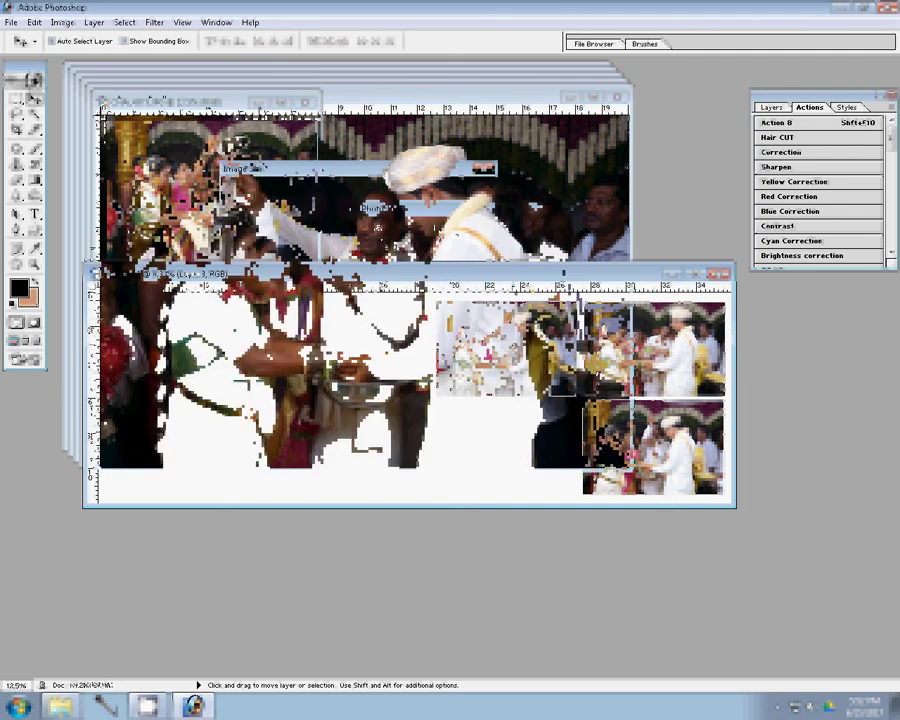
key("ctrl+alt+i")
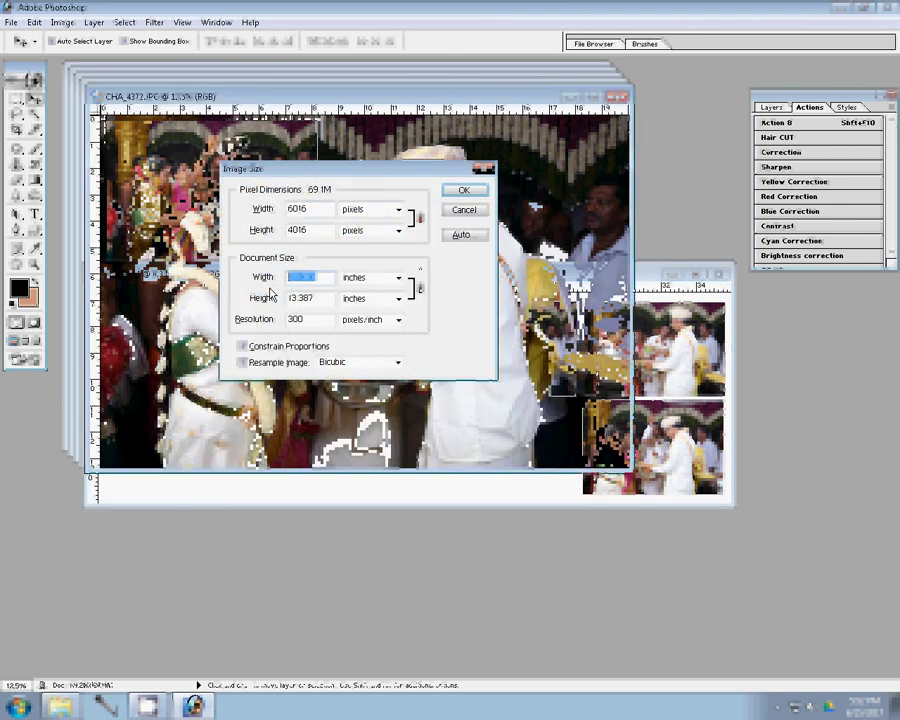
left_click(464, 190)
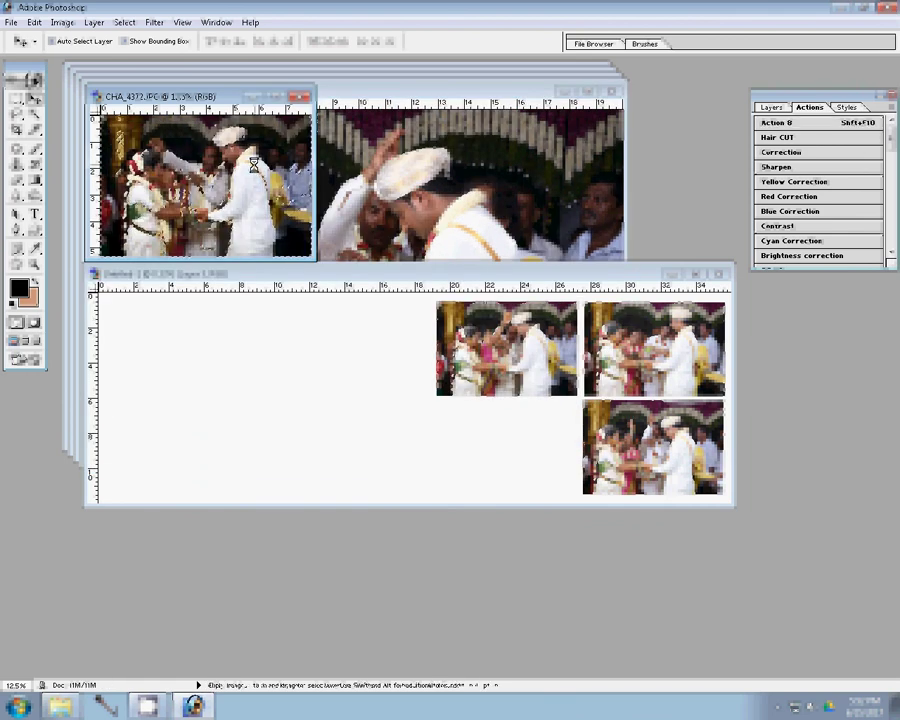
left_click_drag(253, 163, 540, 457)
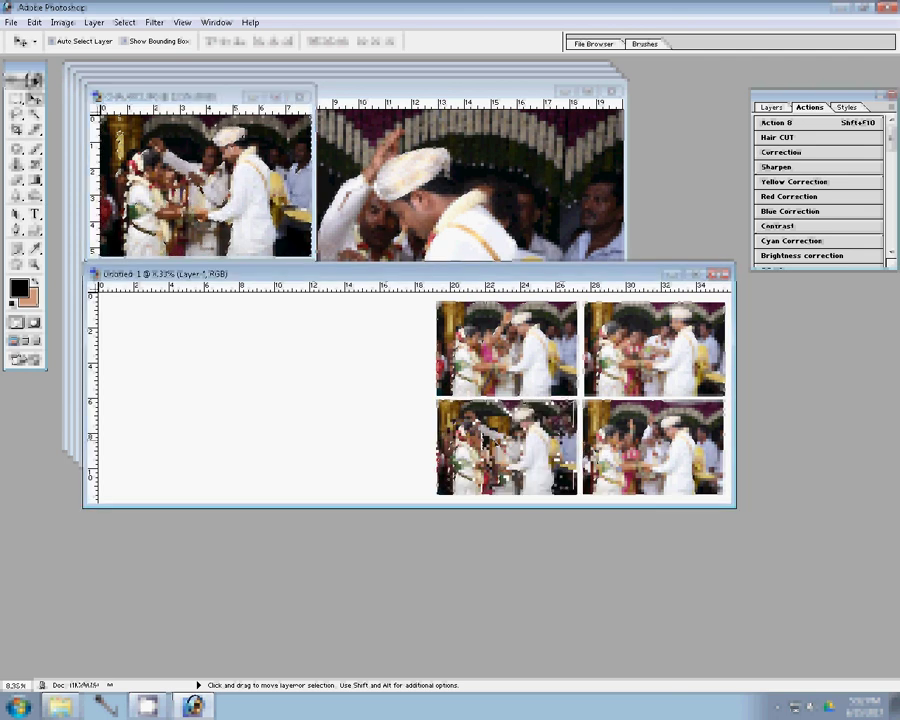
left_click(298, 97)
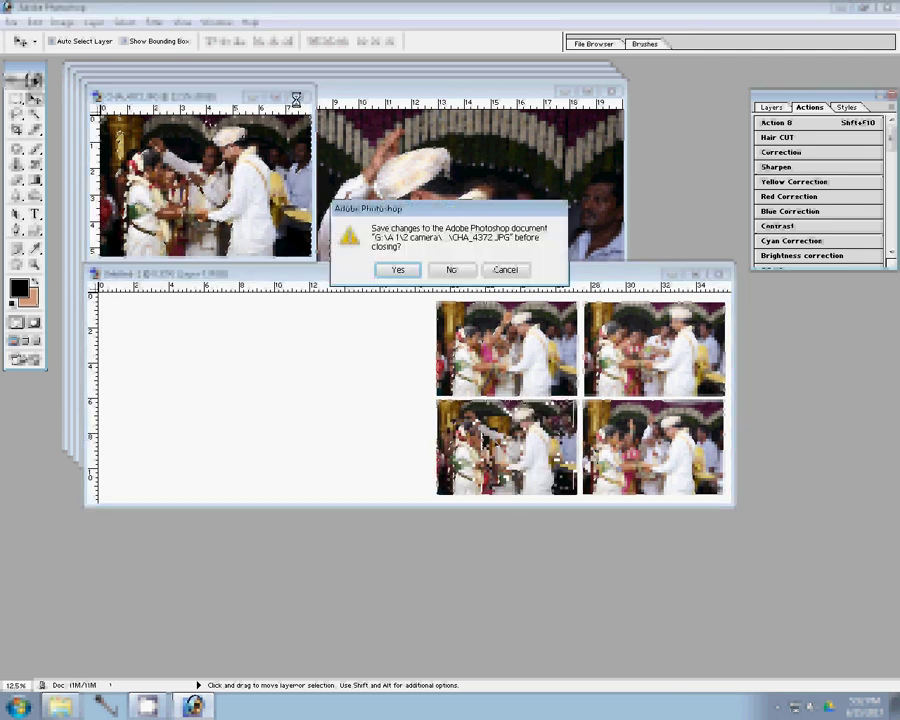
key("n")
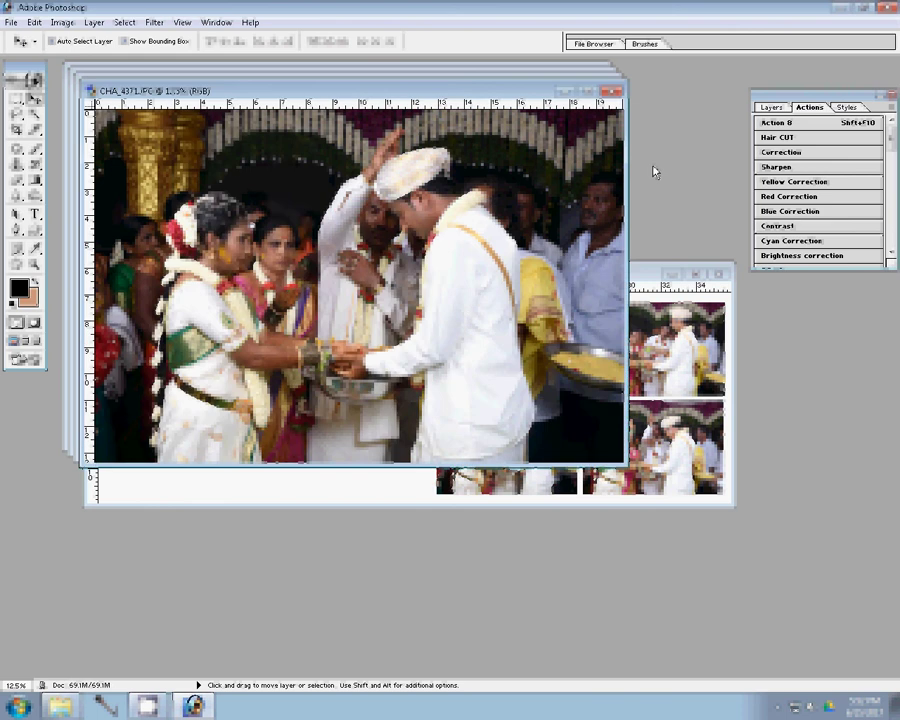
Step: Resize CHA_4371 to 8 inches wide, place it left of the grid, and close it unsaved
key("shift+F10")
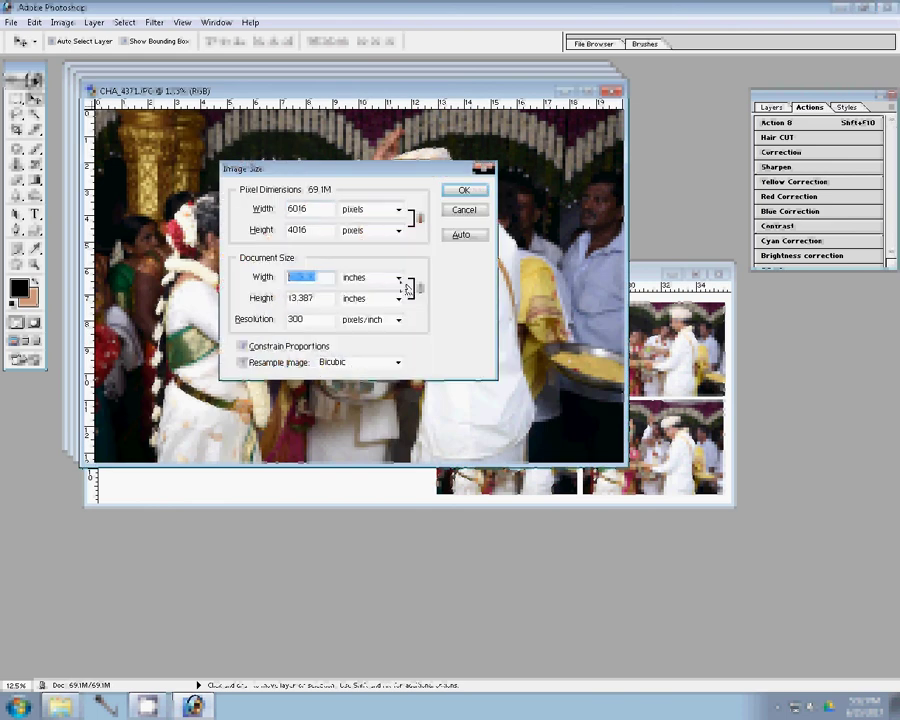
type("8")
key("Return")
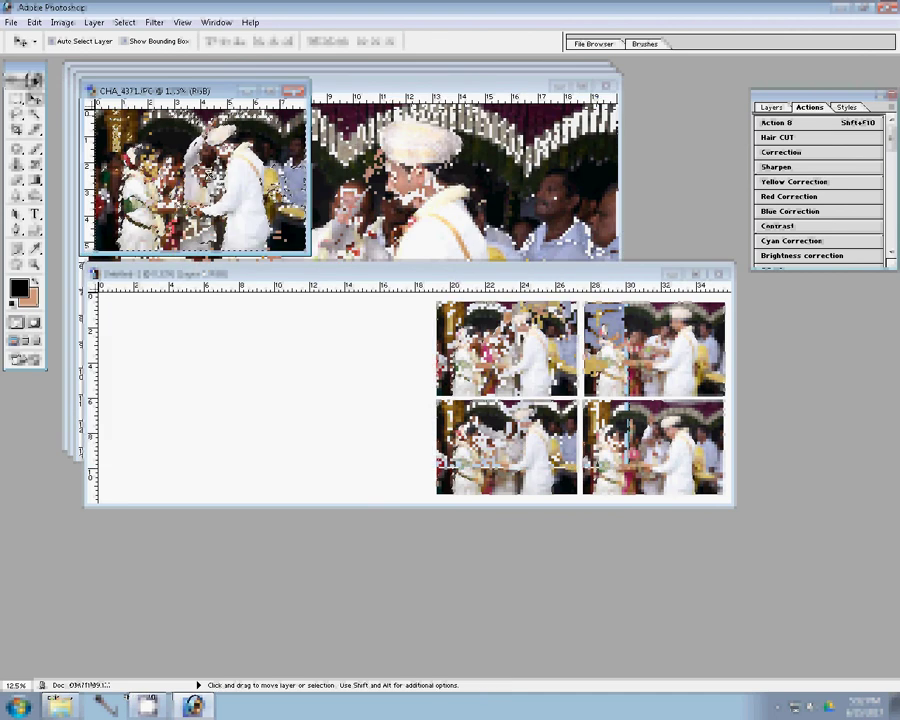
mouse_move(200, 170)
left_mouse_down()
mouse_move(367, 410)
mouse_move(384, 453)
left_mouse_up()
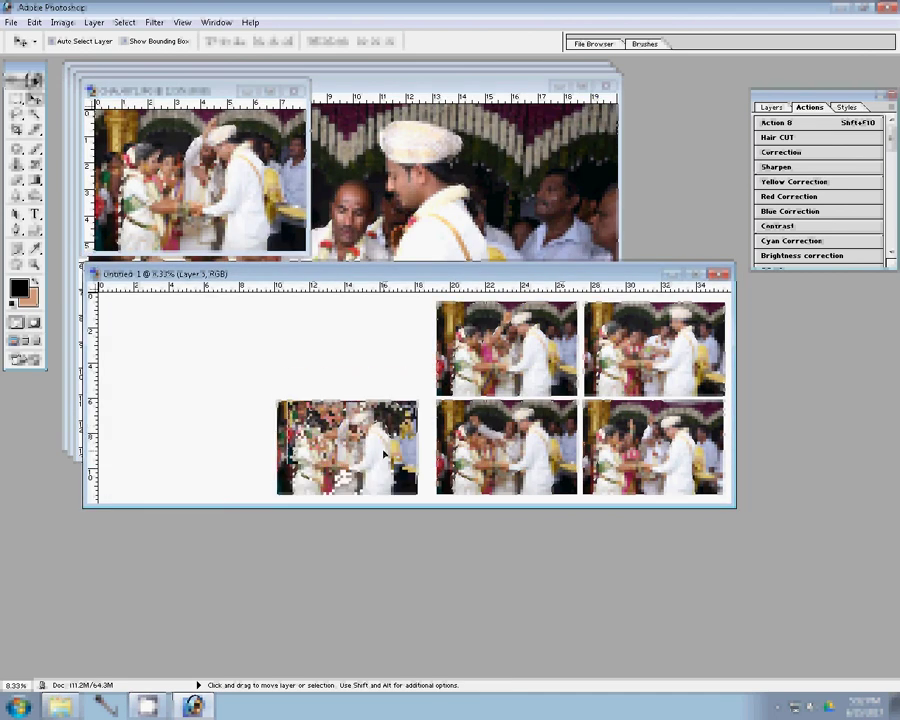
key("ctrl+t")
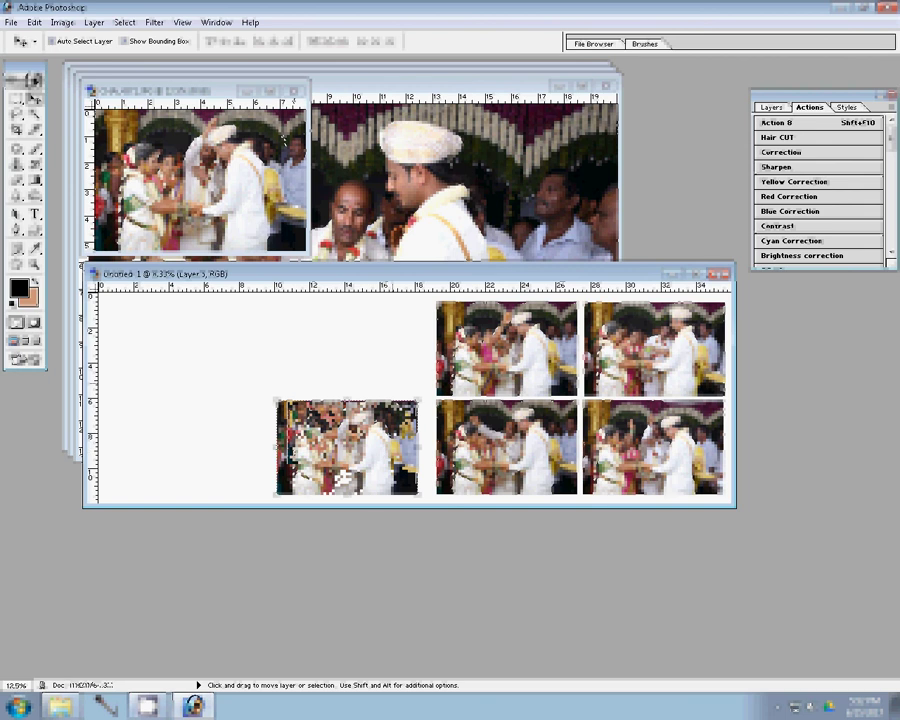
key("ctrl+w")
left_click(453, 269)
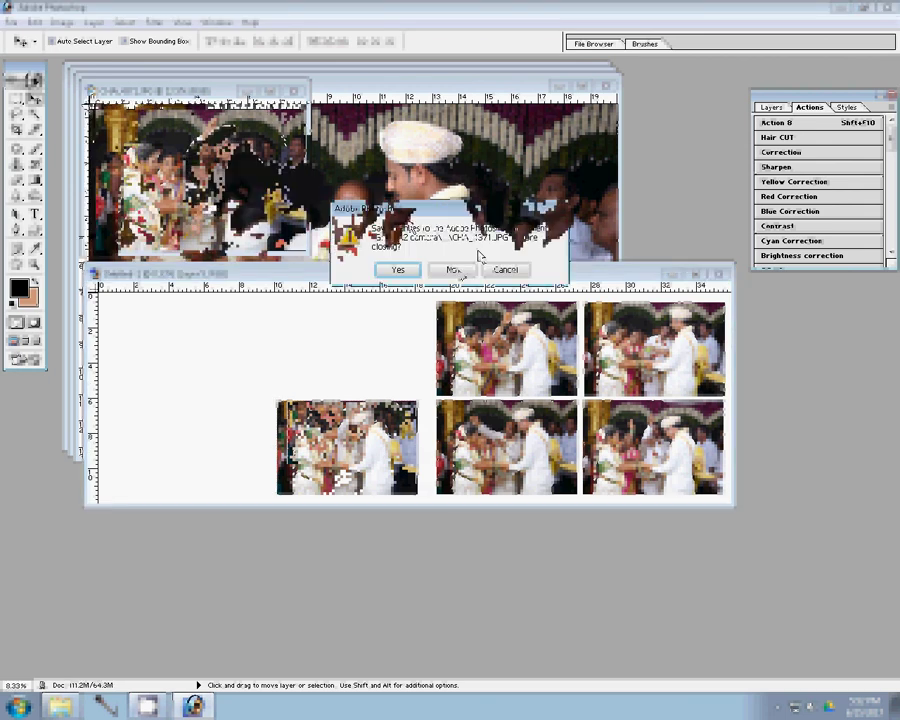
Step: Resize CHA_4370 to a 6000 width and place it above the lower-left photo
key("ctrl+alt+i")
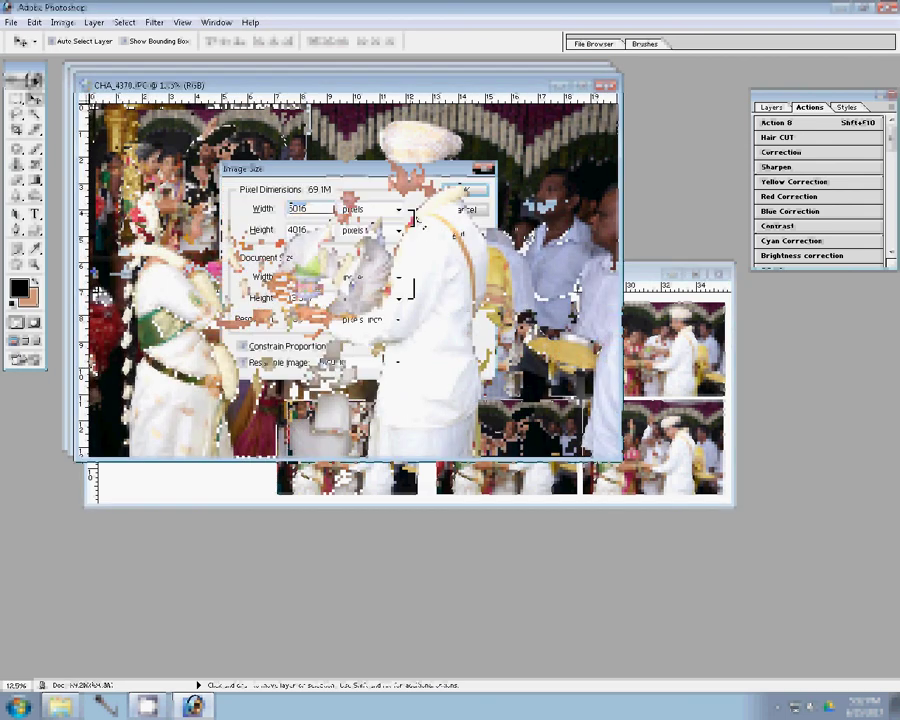
type("6000")
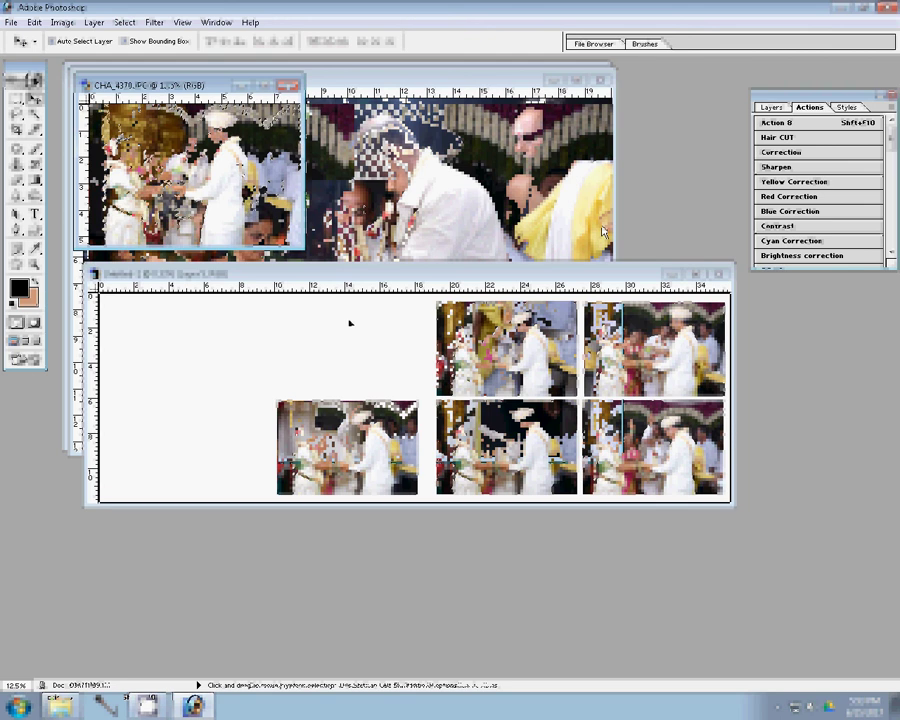
left_click_drag(350, 323, 352, 326)
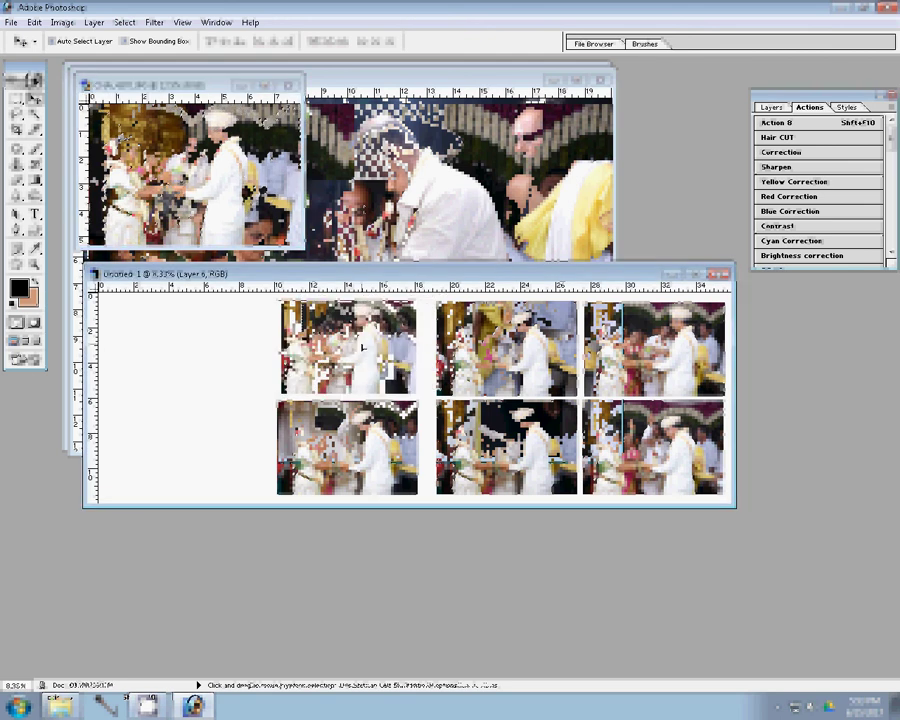
Step: Place CHA_4368 at a 6893 width on the far left, close it unsaved, and resize the last photo
left_click(218, 178)
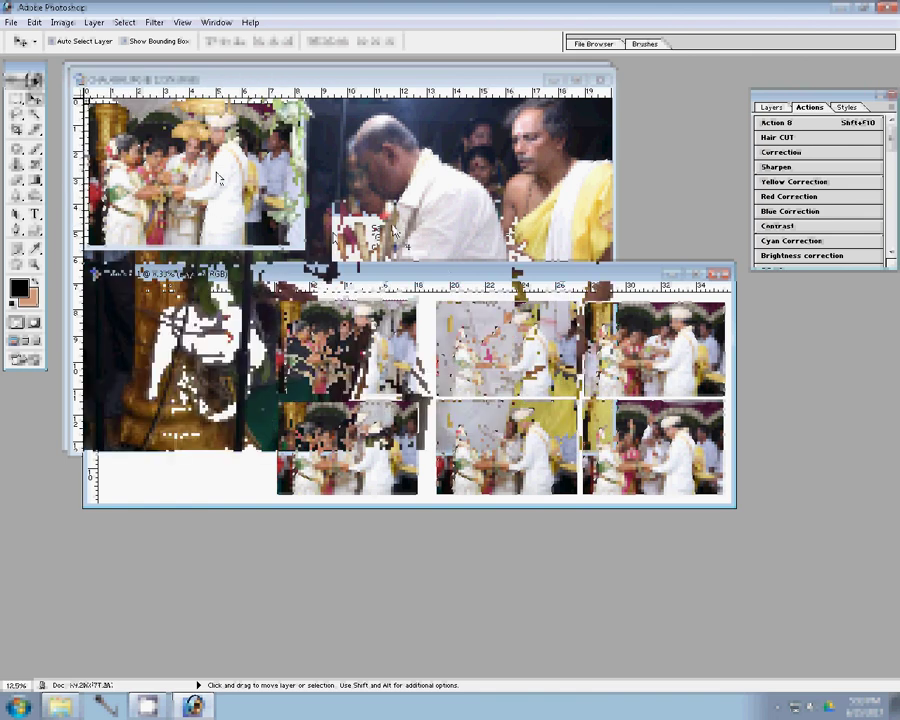
key("ctrl+alt+i")
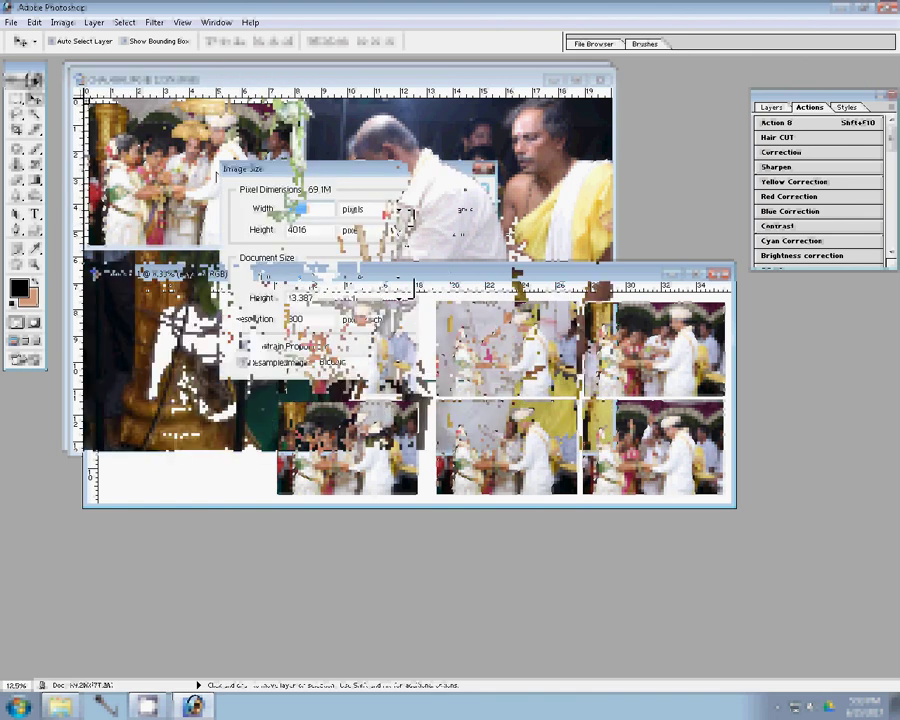
type("6893")
left_click(466, 196)
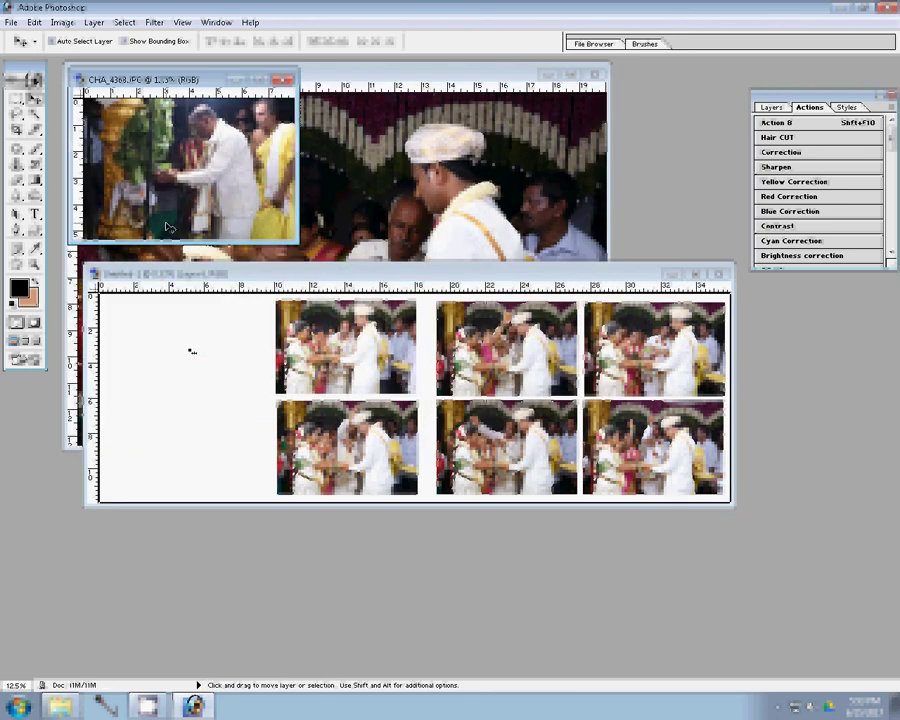
left_click_drag(180, 170, 190, 350)
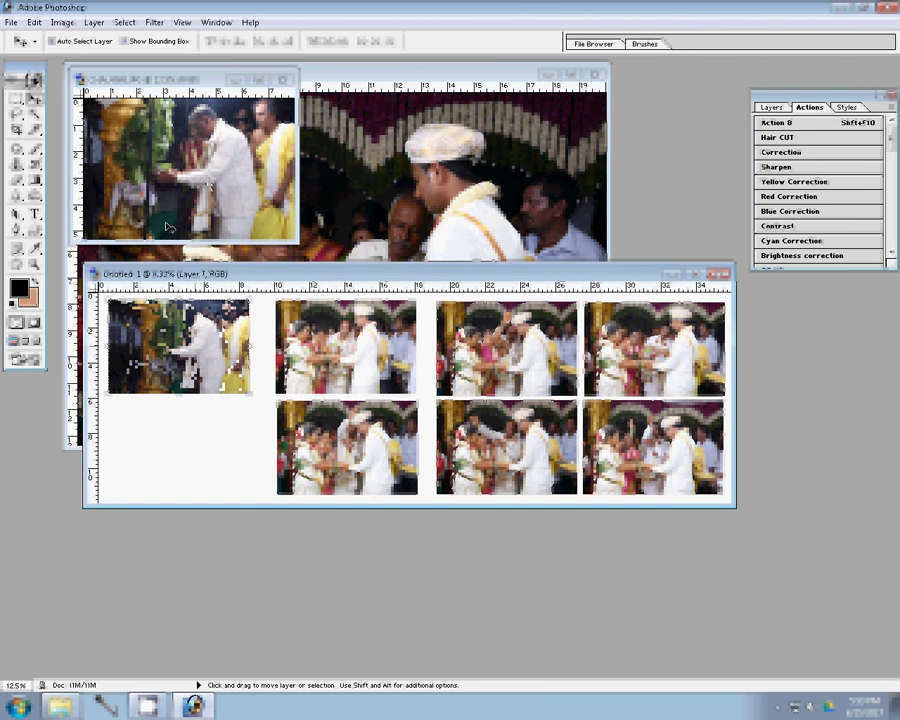
left_click(168, 228)
key("ctrl+w")
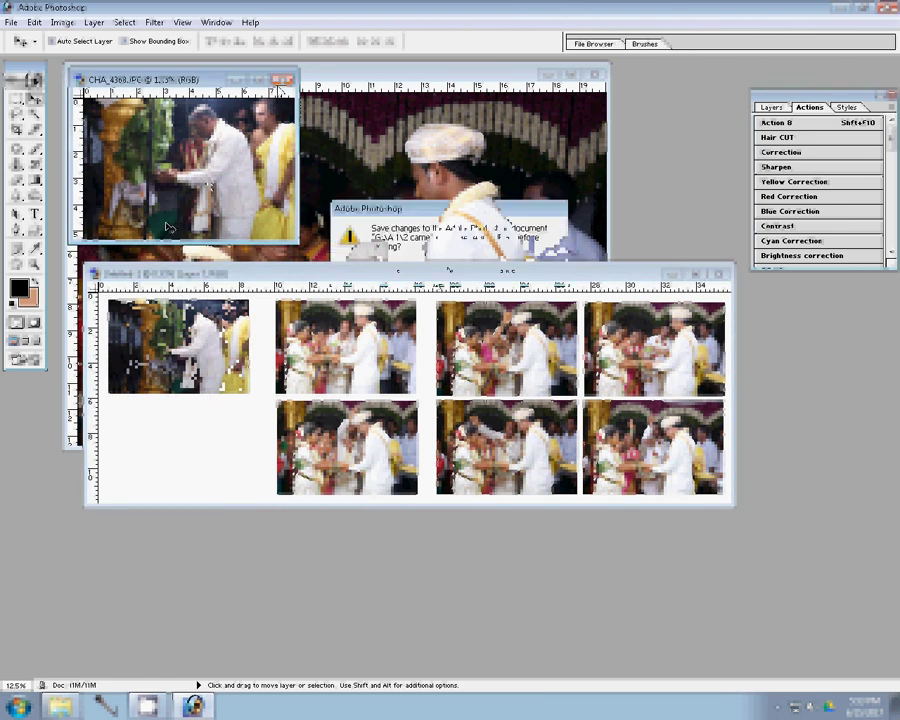
key("n")
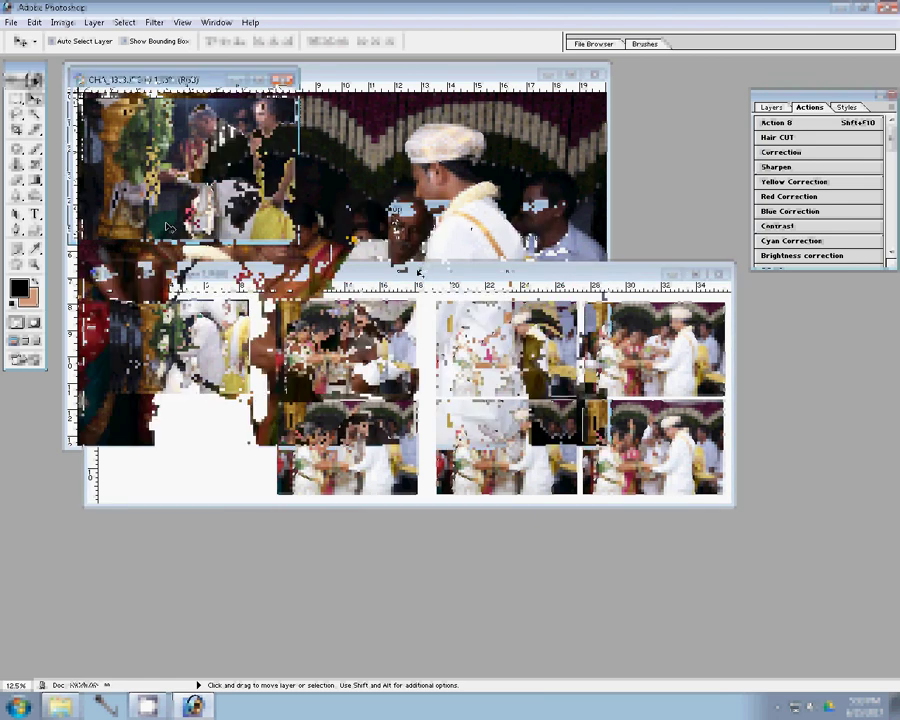
key("ctrl+alt+i")
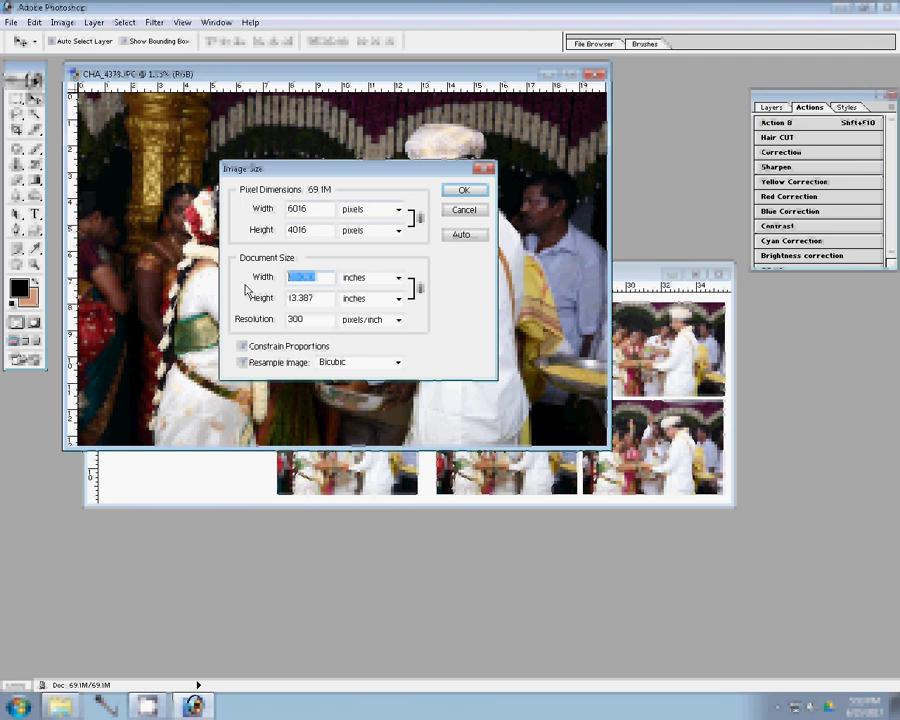
key("Return")
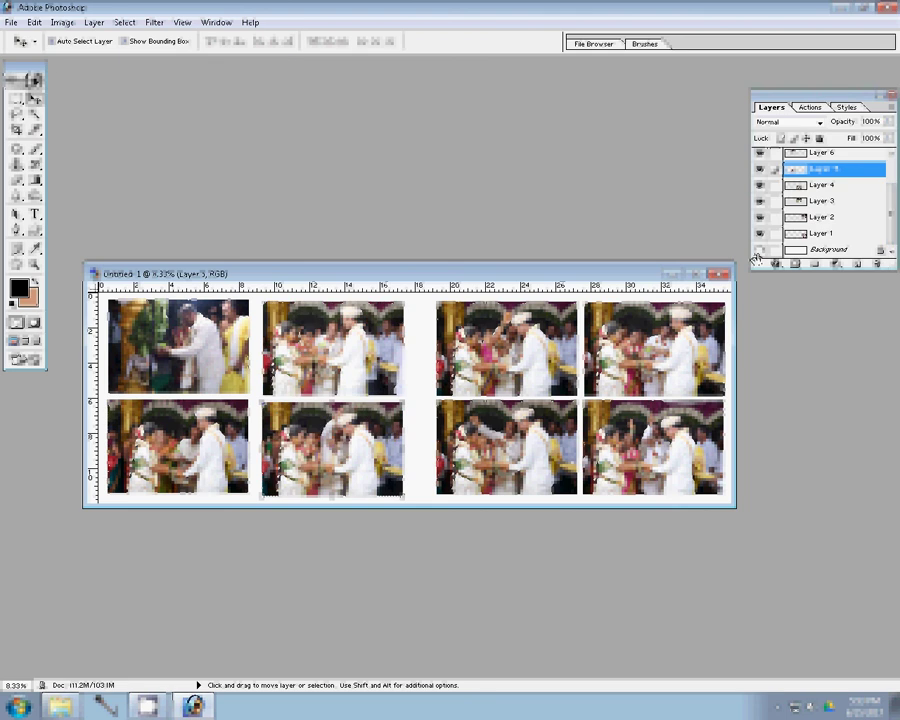
Step: Merge the visible photo layers into a single layer
left_click(843, 236)
left_click(93, 22)
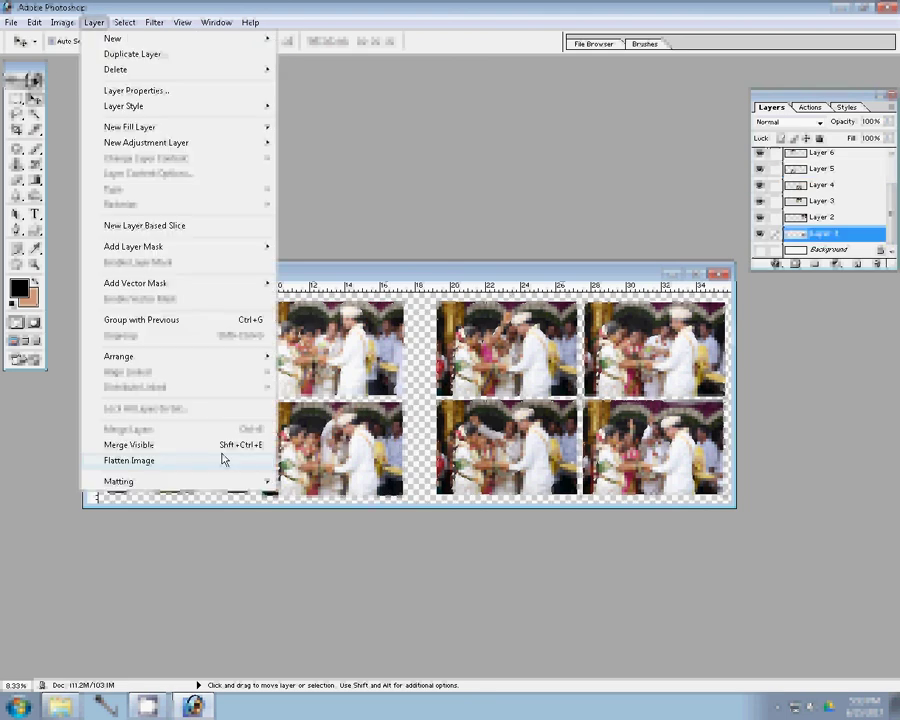
left_click(224, 458)
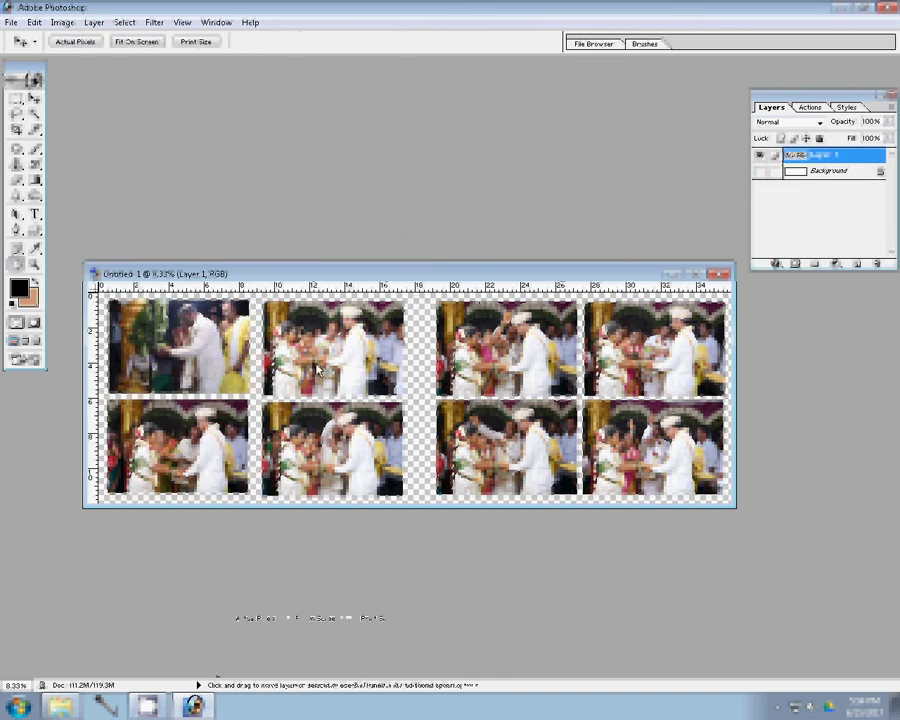
Step: Outline the photos with an outside Stroke filled with a Nature Patterns pattern
key("h")
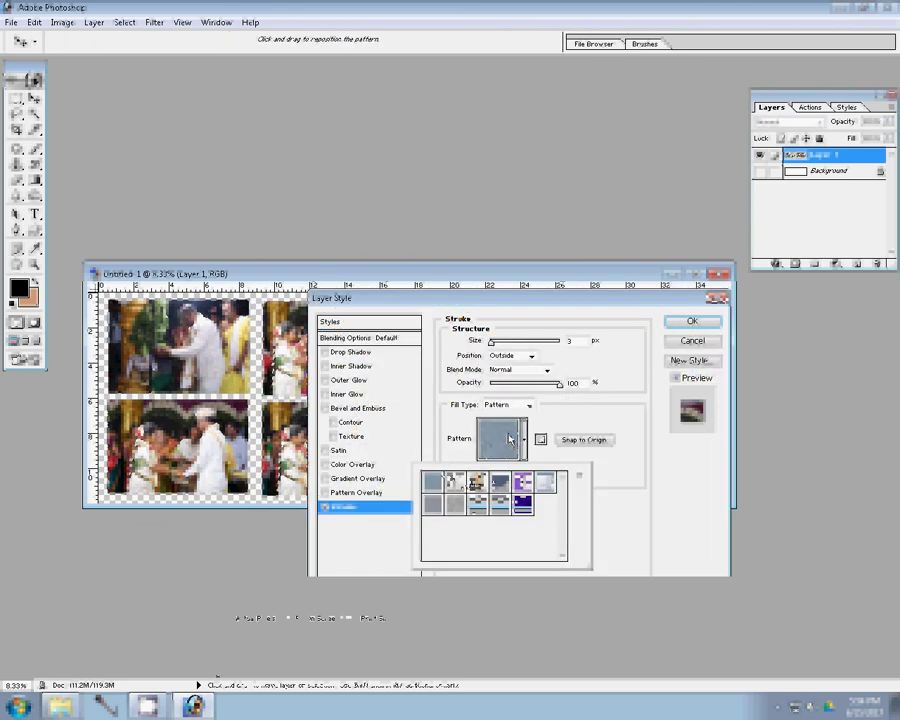
left_click(432, 482)
left_click(580, 476)
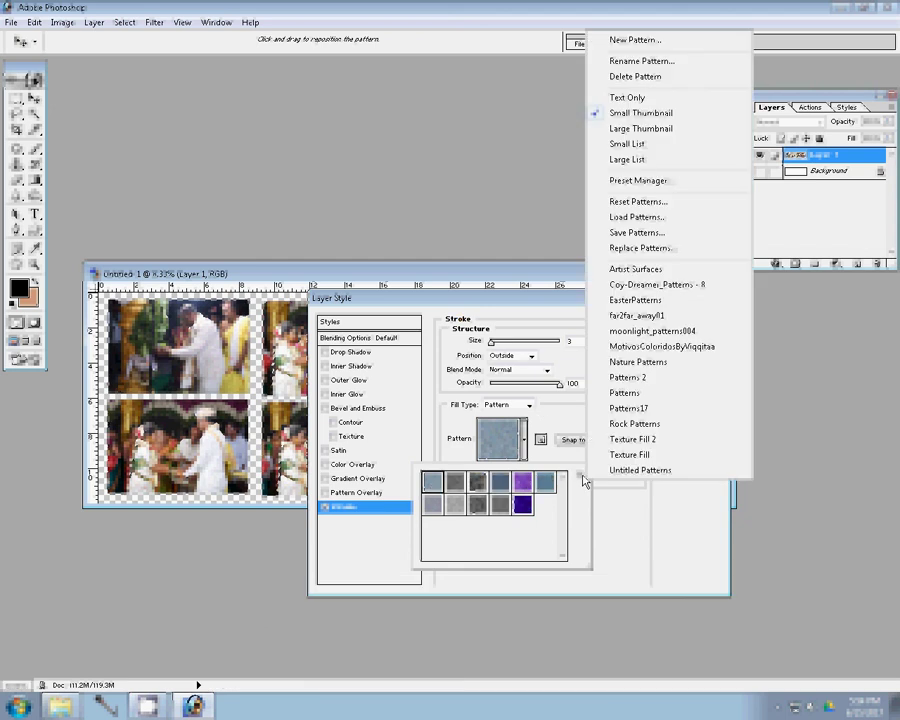
left_click(655, 368)
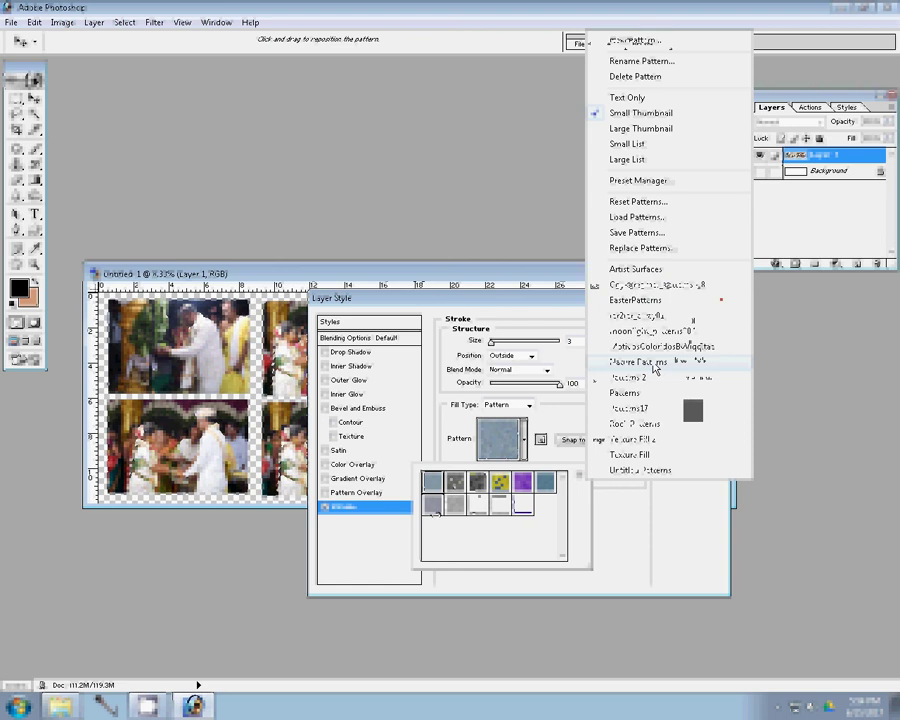
left_click(605, 360)
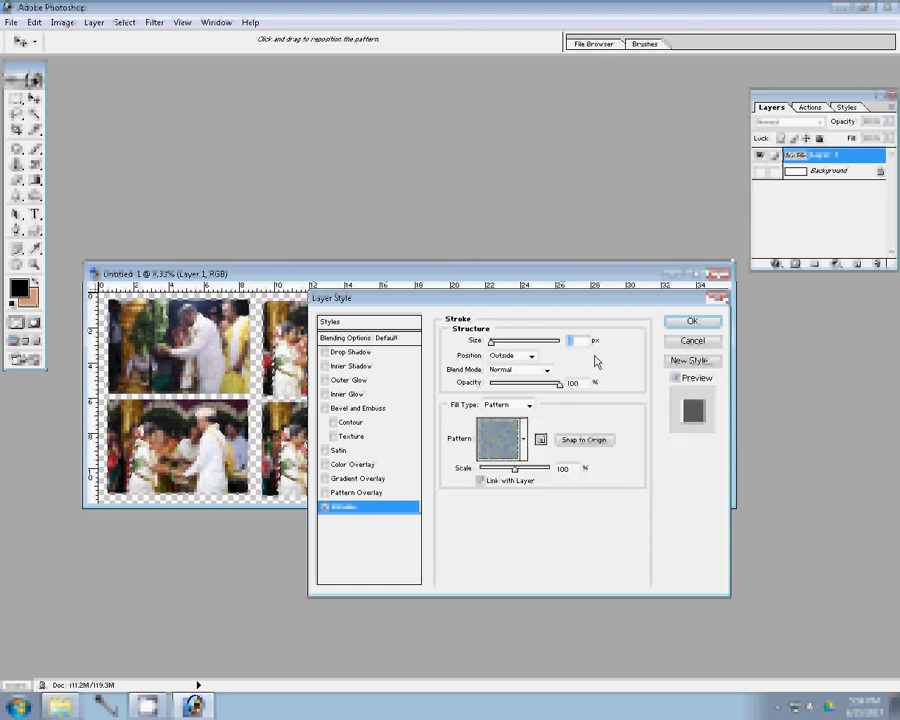
left_click(692, 322)
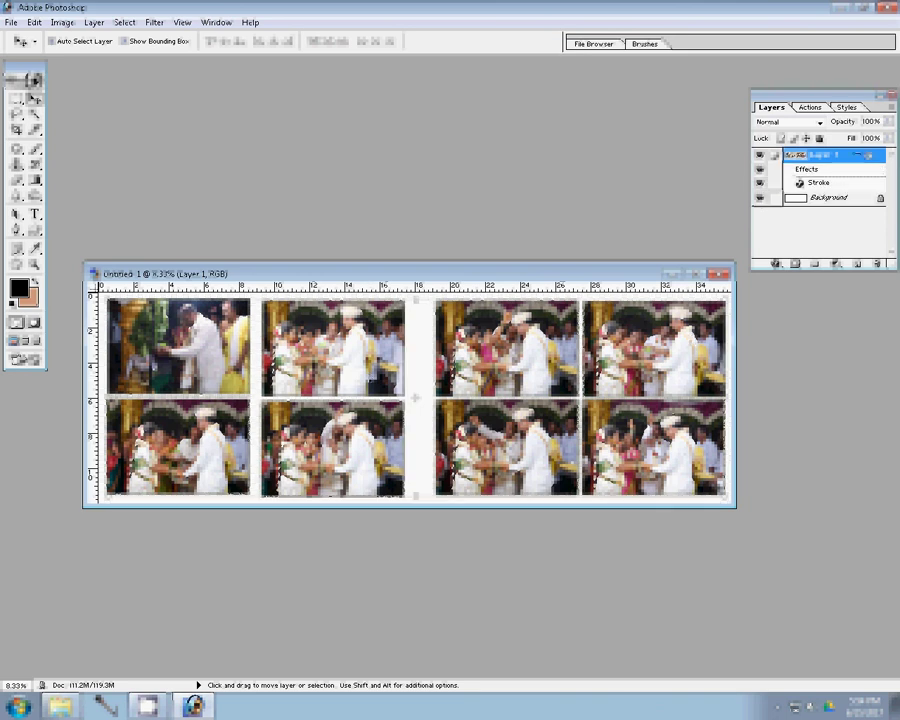
Step: Switch to the file browser to locate the yellow floral template PSD
left_click(58, 700)
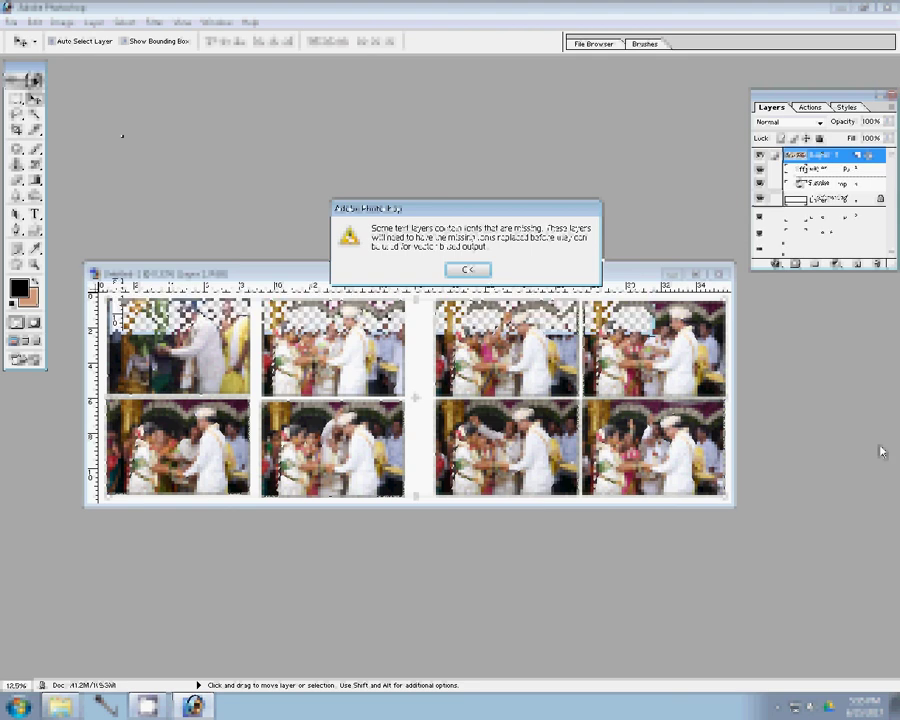
Step: Dismiss the missing-fonts warning, remove the name text, and flatten the template's layers
key("Return")
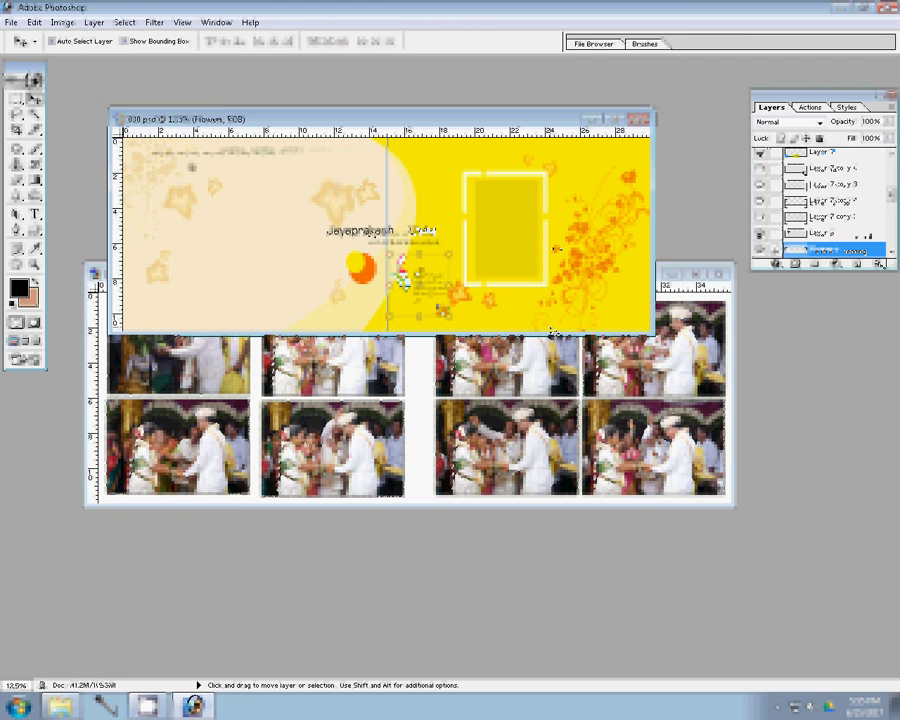
double_click(400, 232)
left_click(418, 269)
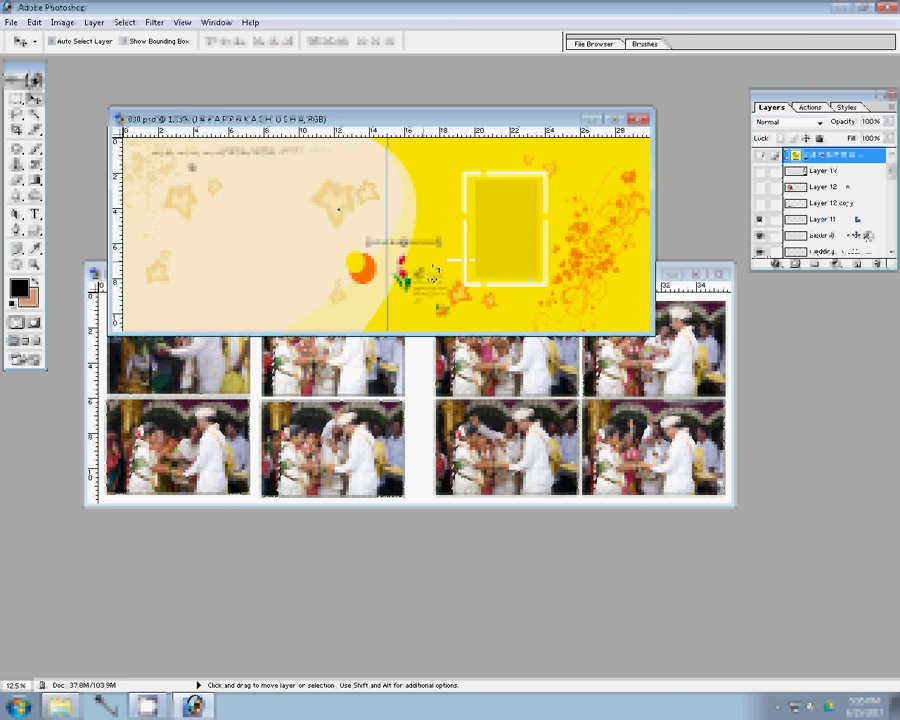
left_click(857, 218)
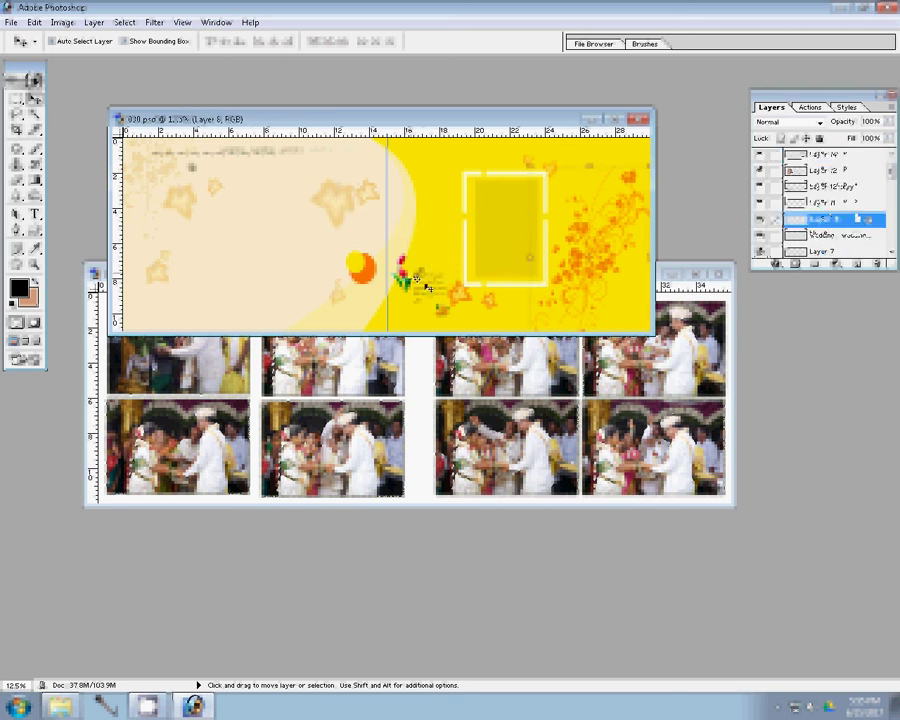
left_click_drag(427, 289, 425, 272)
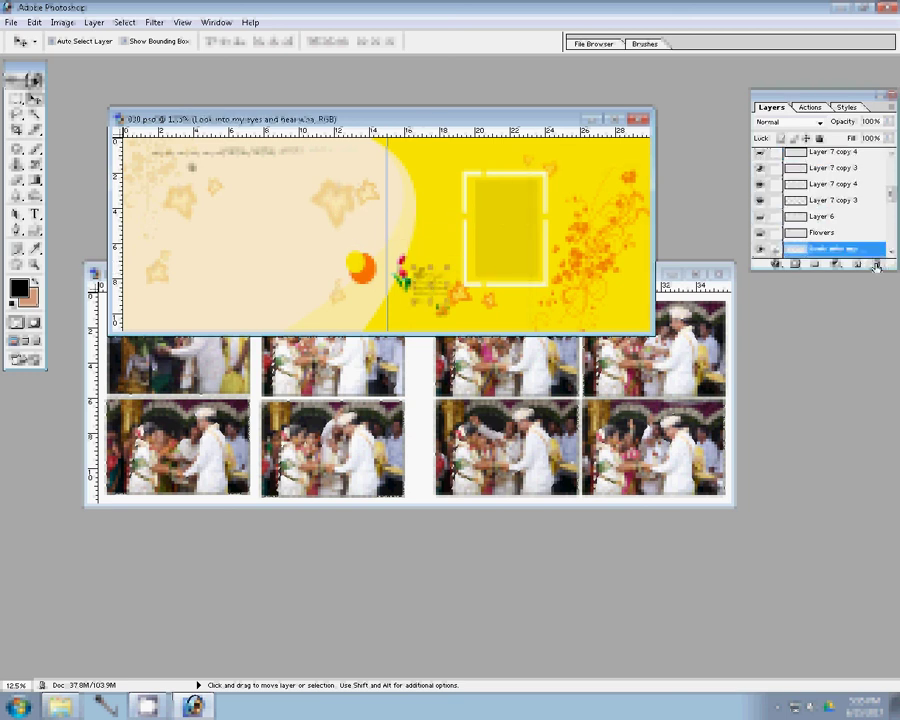
left_click(501, 268)
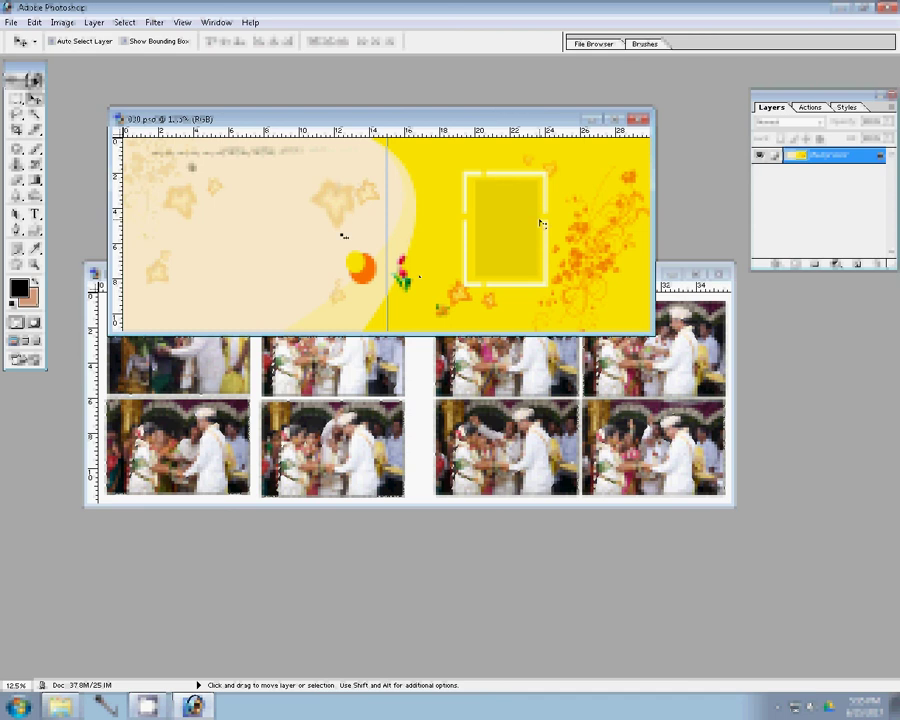
Step: Drag the floral template into Untitled-1 and stretch it with Free Transform to cover the page
left_click(398, 388)
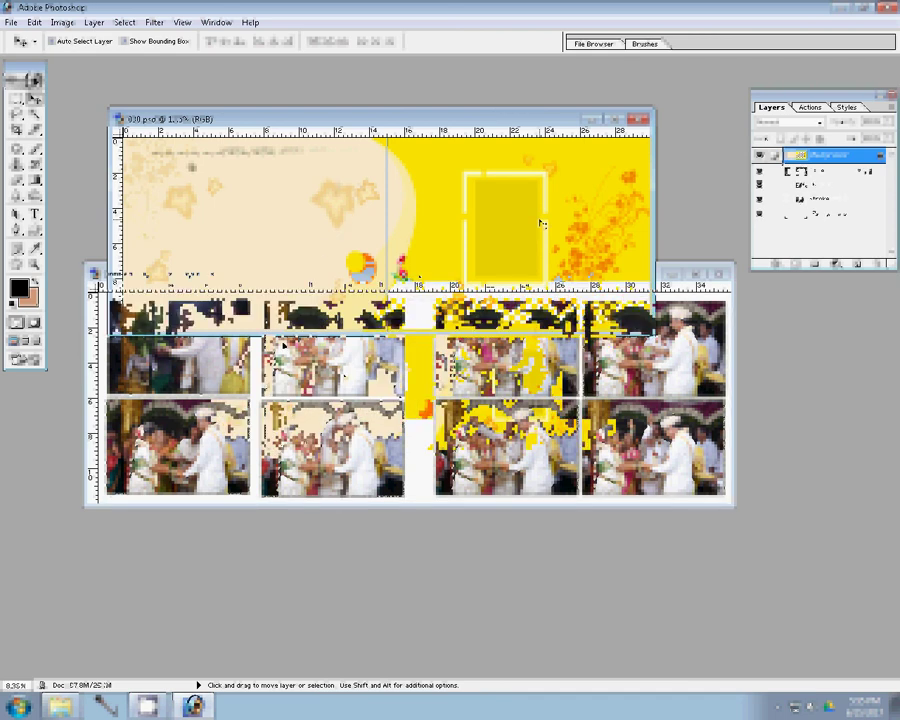
left_click_drag(540, 222, 377, 350)
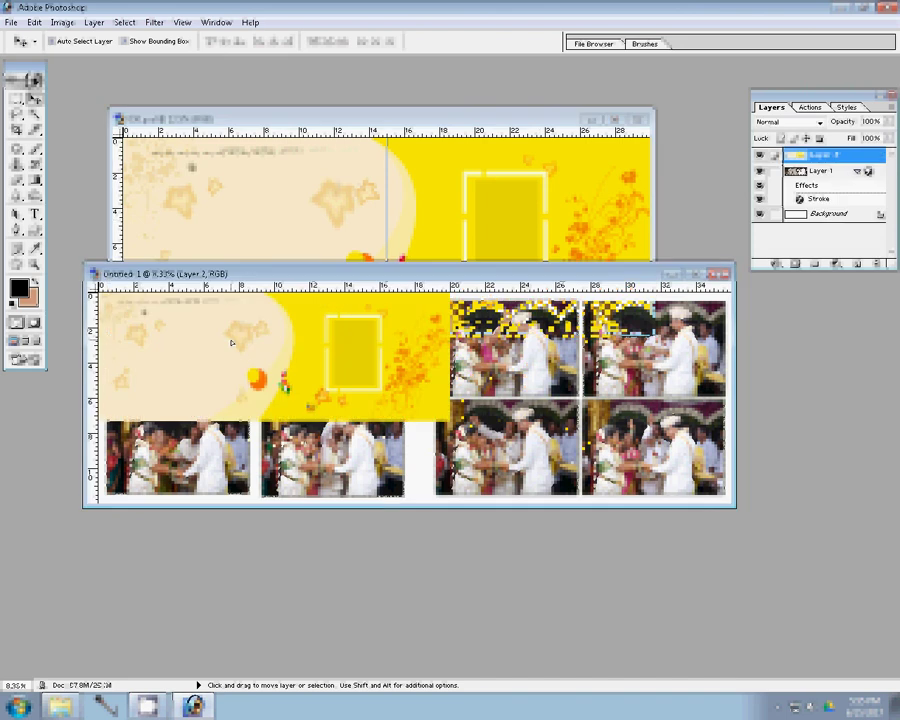
key("ctrl+t")
left_click_drag(449, 420, 714, 487)
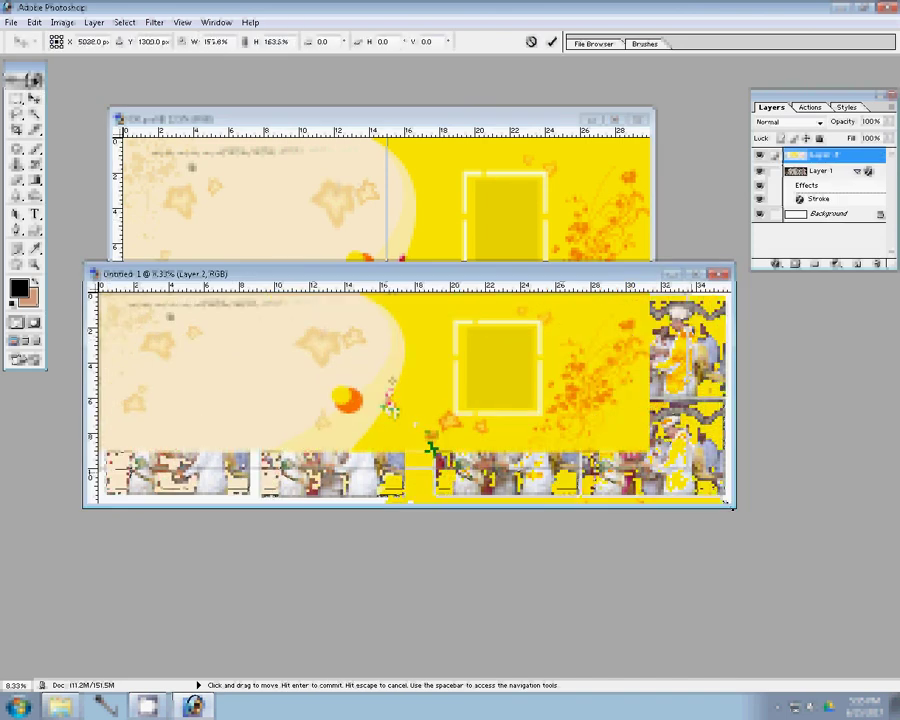
left_click_drag(714, 487, 740, 520)
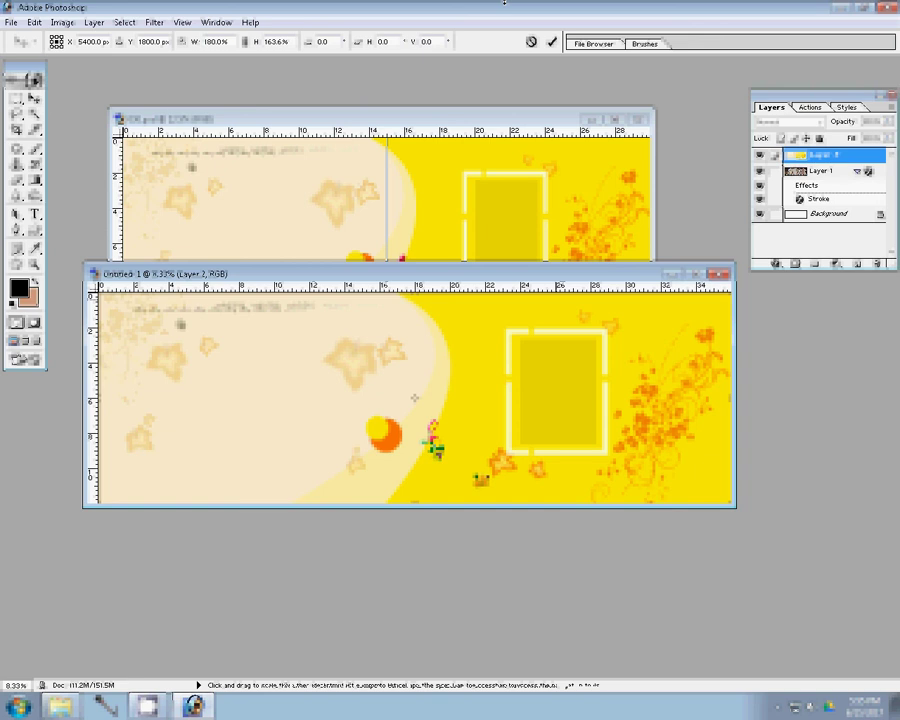
left_click(552, 41)
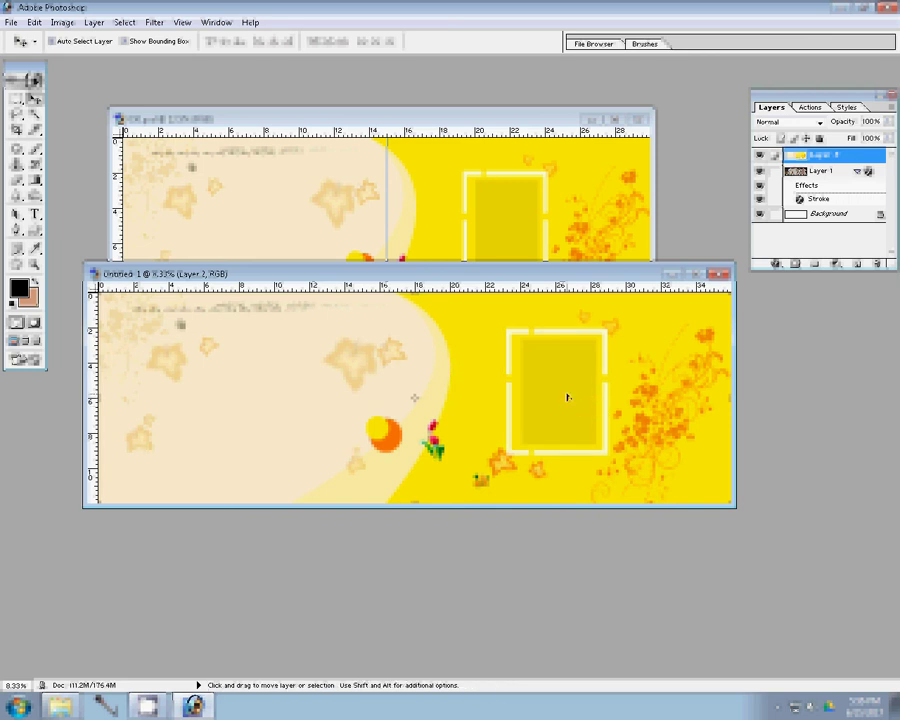
Step: Send the template layer below the photos and close 030.psd without saving
key("ctrl+bracketleft")
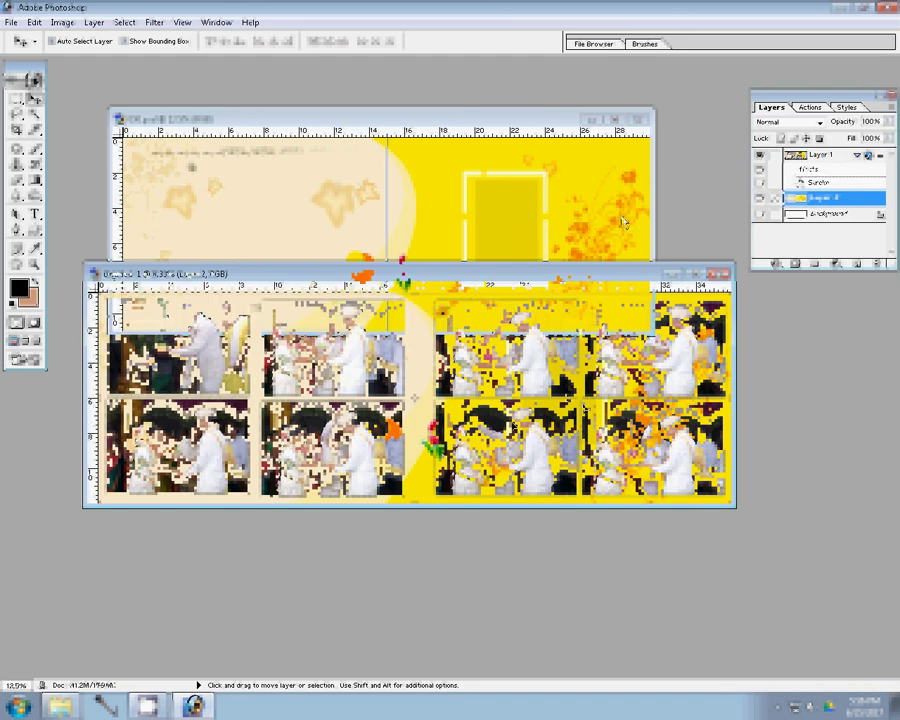
left_click(640, 119)
left_click(451, 266)
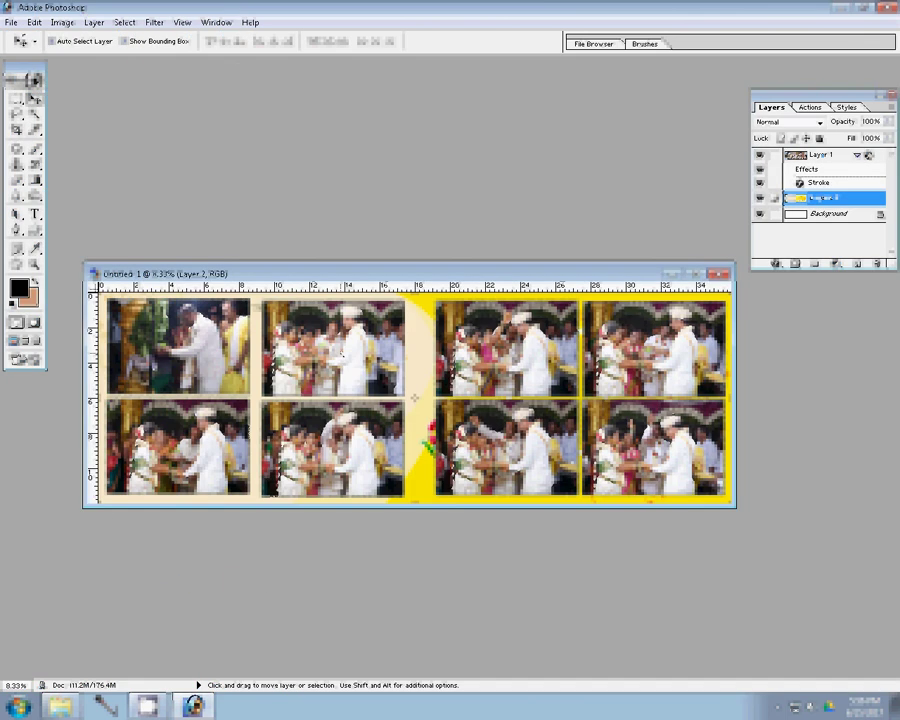
left_click(10, 22)
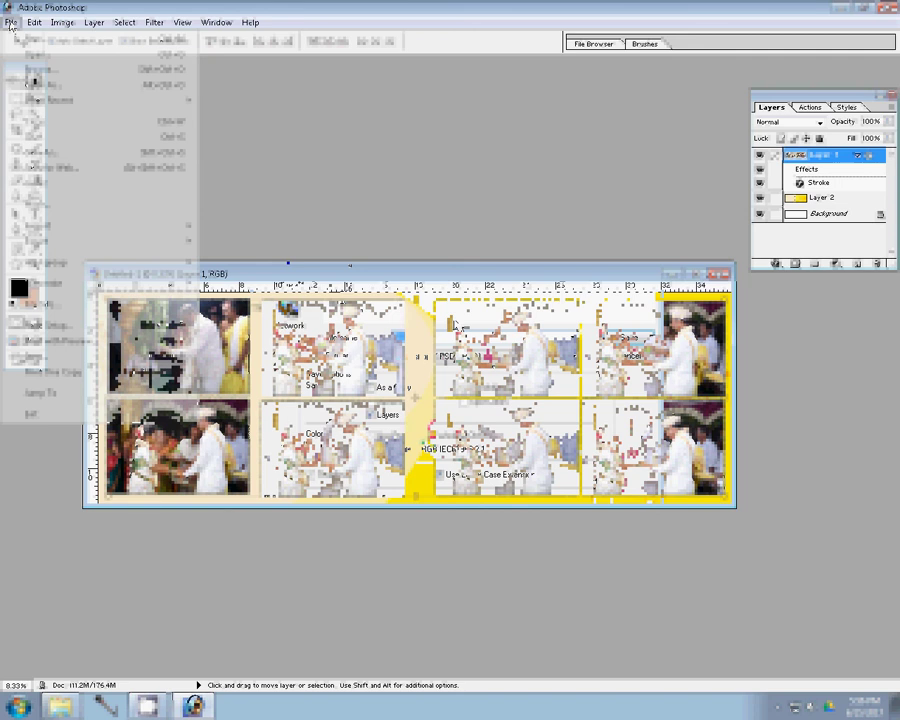
Step: Save the spread as 108 in Photoshop PSD format with layers kept
left_click(40, 151)
type("108")
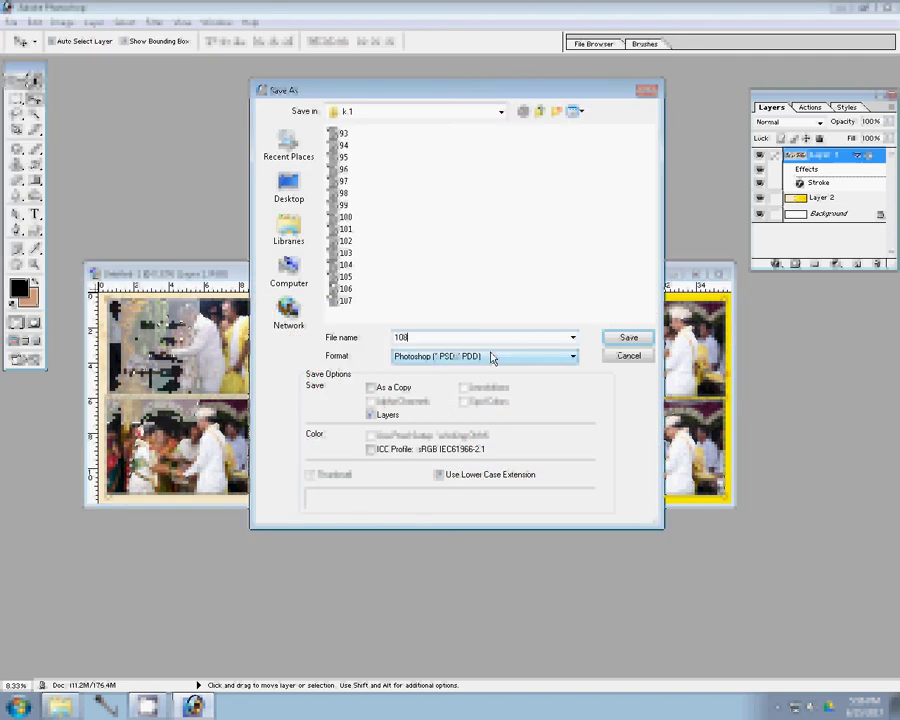
left_click(608, 333)
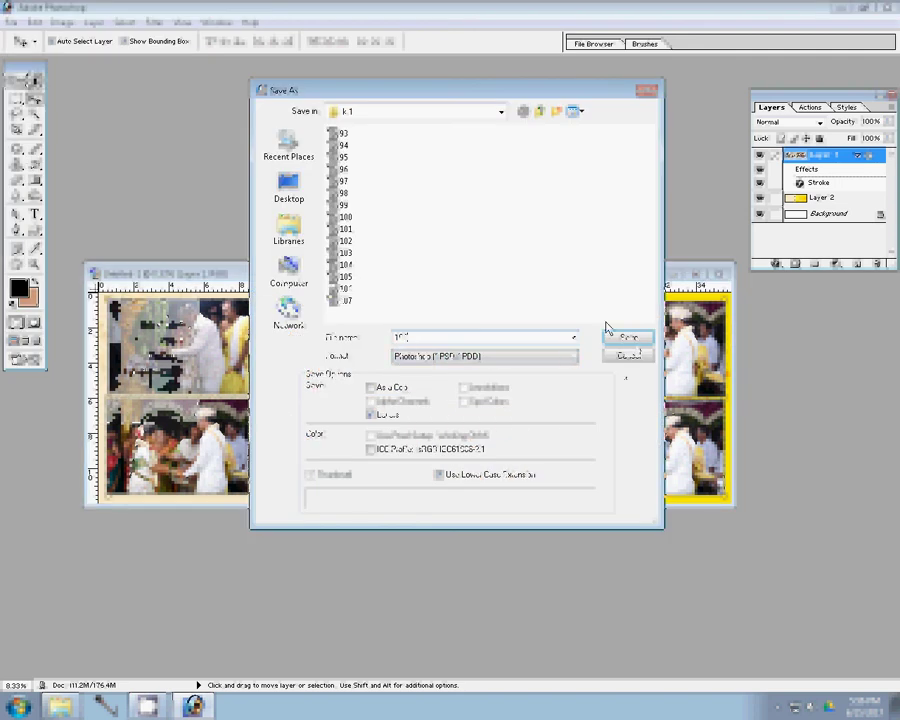